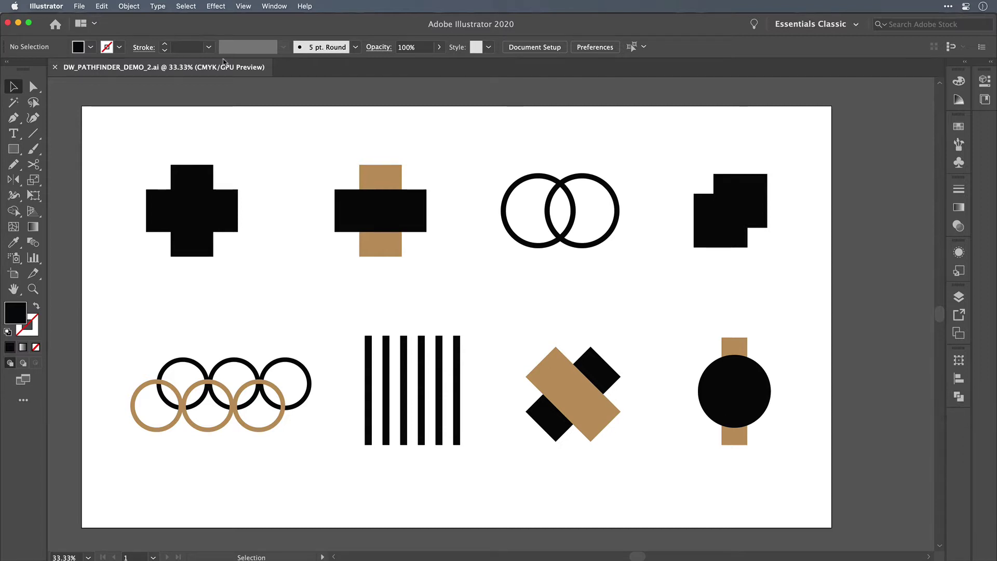
Step: Show the Pathfinder panel and check how the artboard's shapes overlap in outline view before returning to preview
click(274, 6)
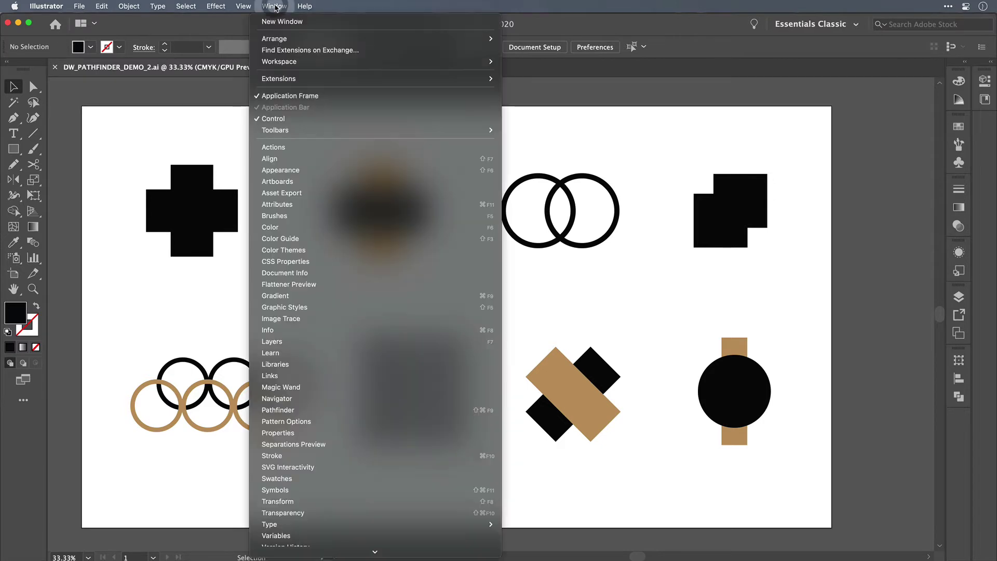
click(285, 411)
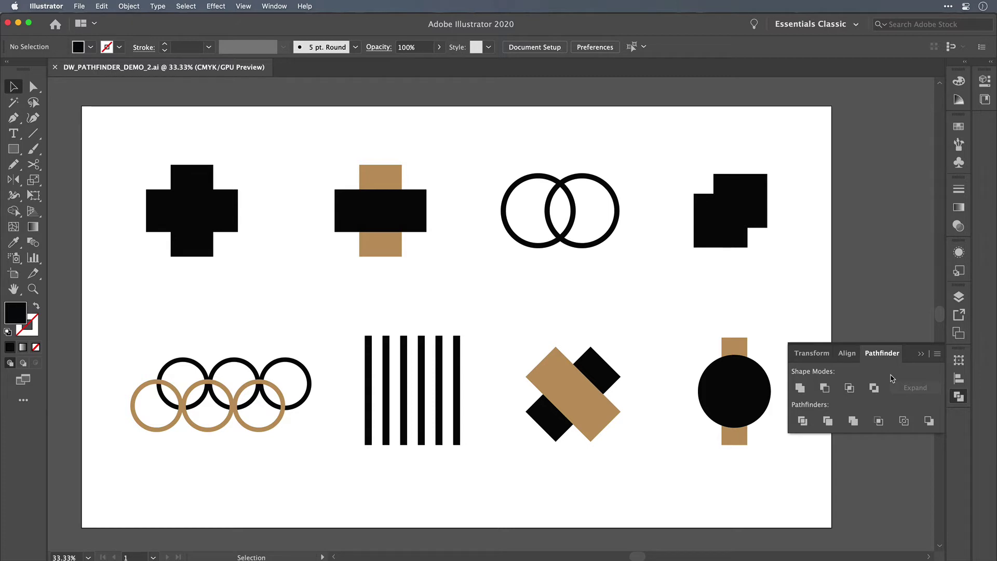
click(254, 286)
key(super+y)
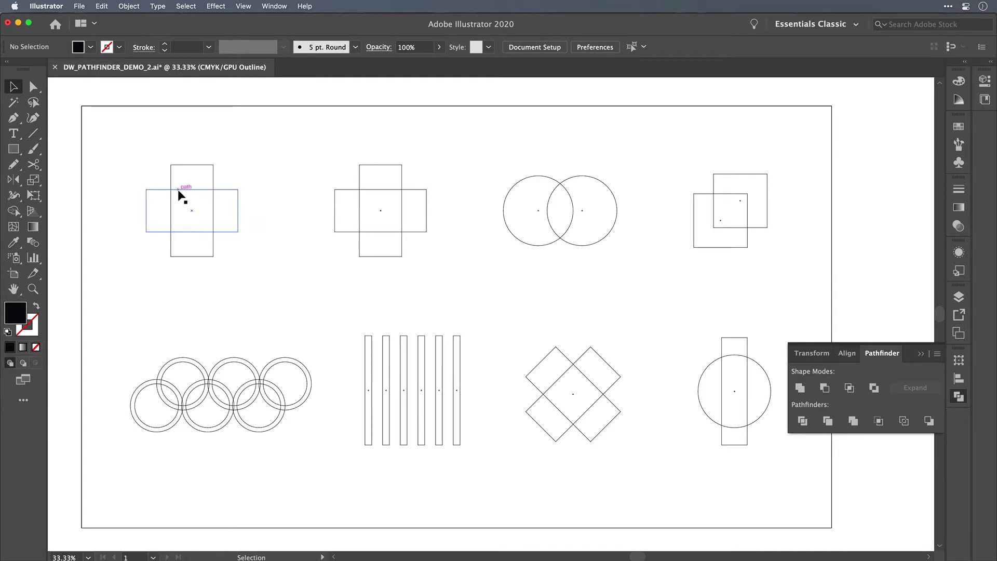
key(super+y)
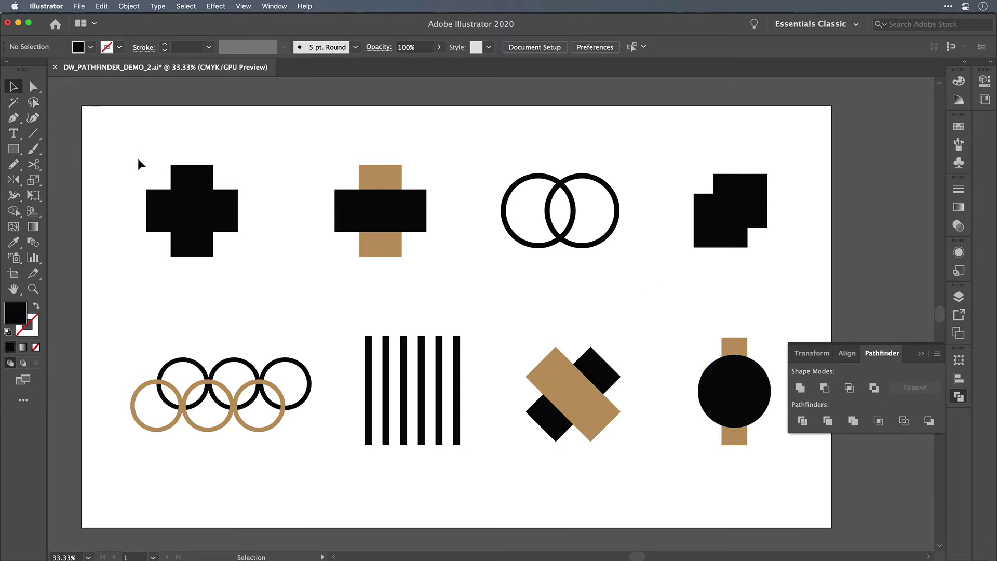
Step: Unite the two rectangles of the solid black cross into one shape and check its outline
drag(138, 158, 245, 274)
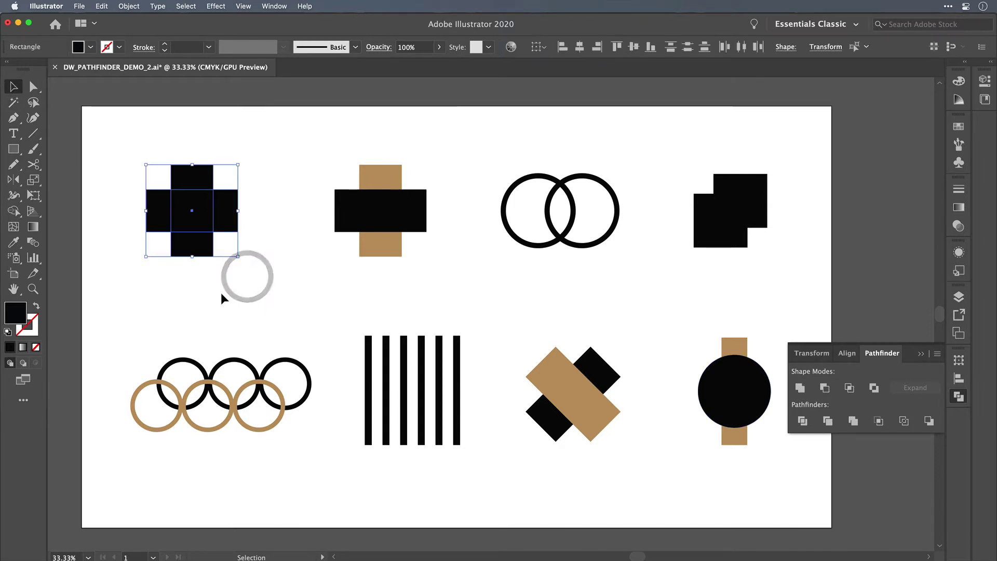
click(800, 390)
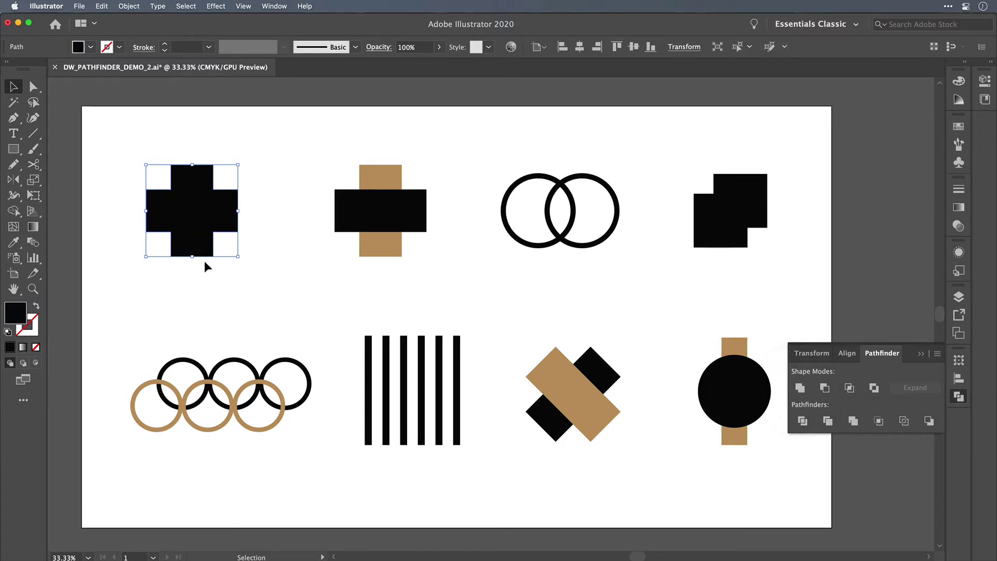
key(super+y)
click(240, 288)
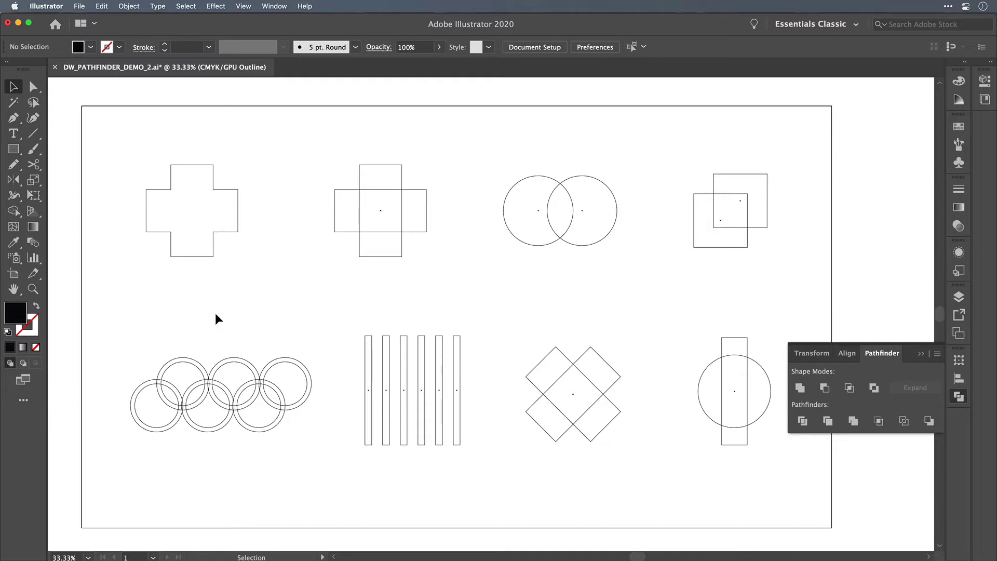
key(super)
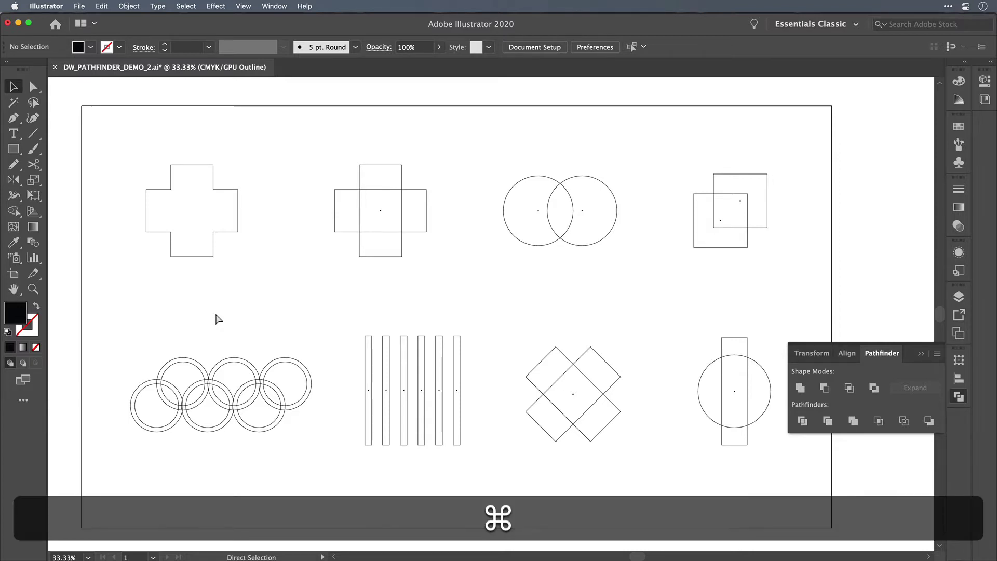
key(super)
key(super+y)
Step: Draw four black rectangles of varying sizes overlapping the upper, lower and right arms of the black cross
key(m)
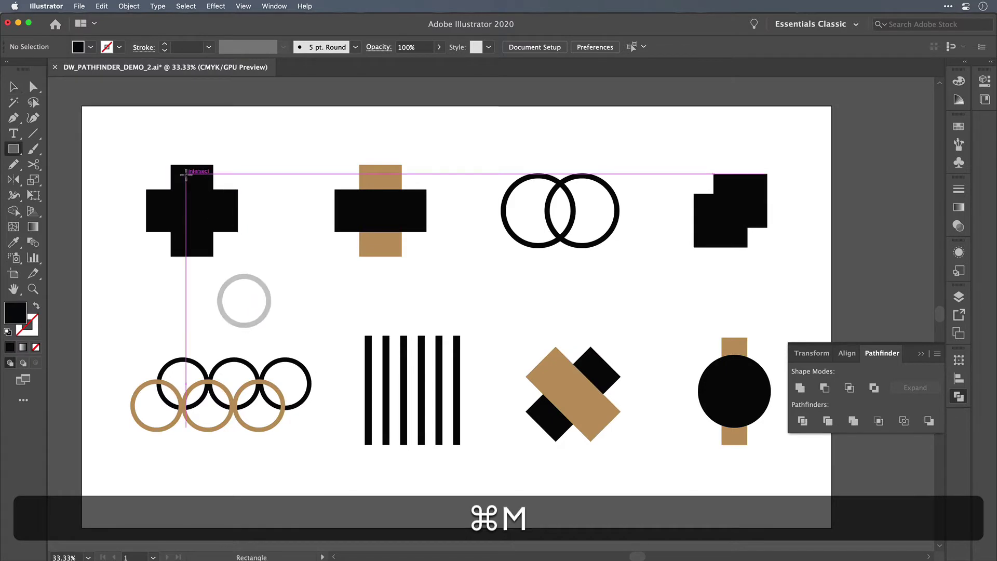
mouse_move(169, 165)
mouse_down()
mouse_move(232, 170)
mouse_move(249, 245)
mouse_move(177, 245)
mouse_move(169, 253)
mouse_up()
drag(276, 206, 230, 227)
key(v)
click(279, 277)
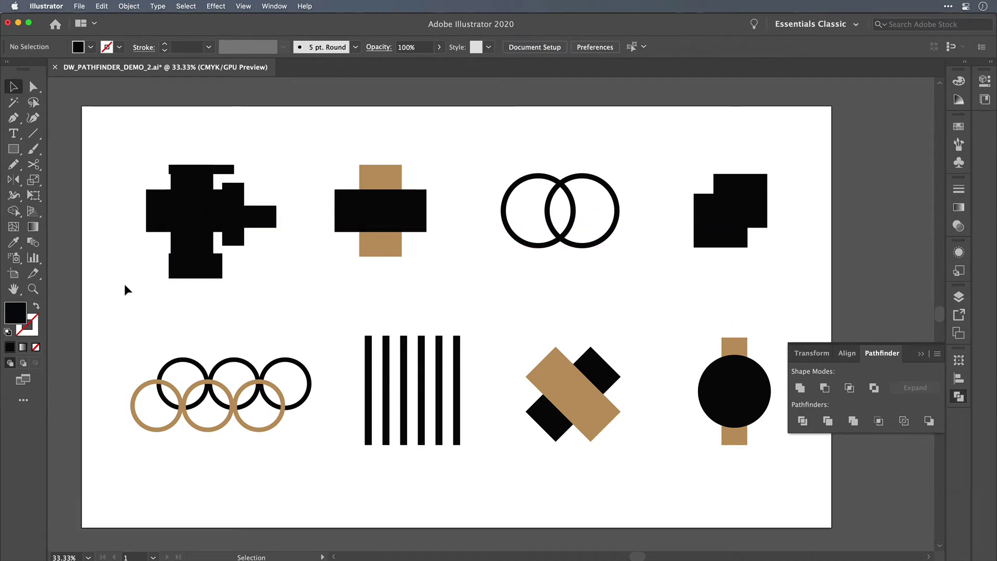
Step: Unite the cross with the added rectangles, check the outline and undo the merge
drag(133, 152, 263, 301)
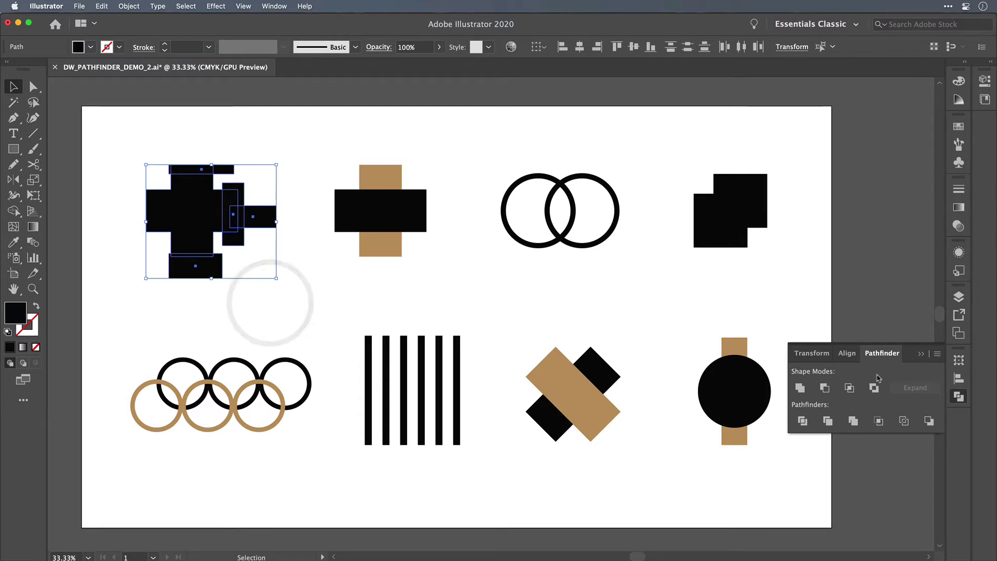
click(805, 390)
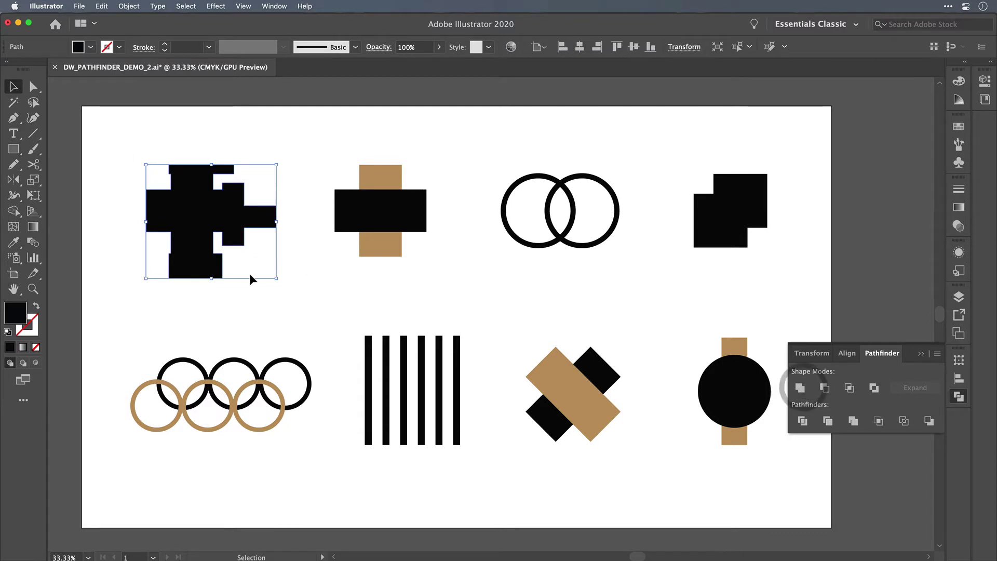
key(super+y)
click(272, 311)
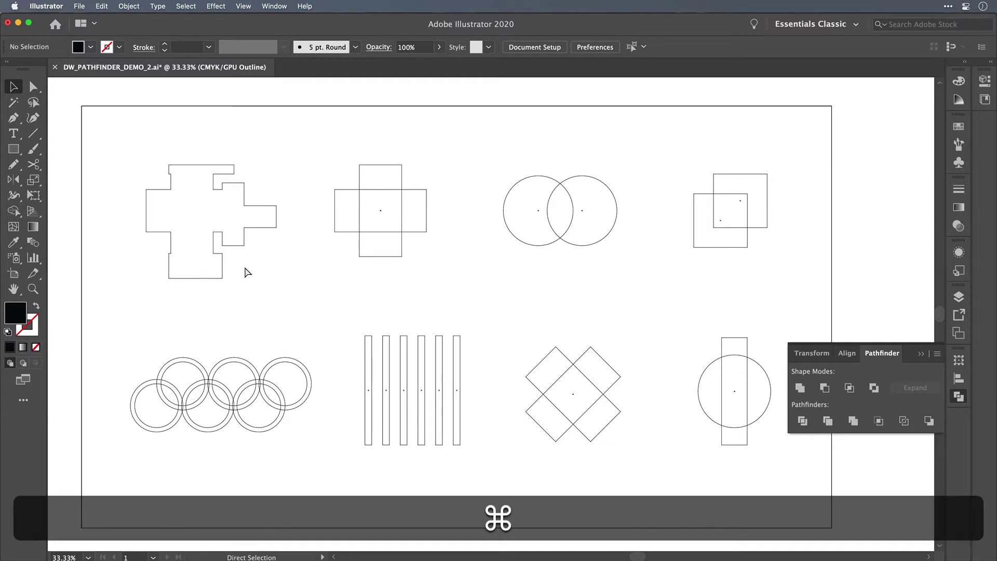
key(super+z)
click(276, 267)
Step: Merge the cross and its added rectangles into one shape with the Shape Builder tool and return to preview
drag(289, 301, 146, 139)
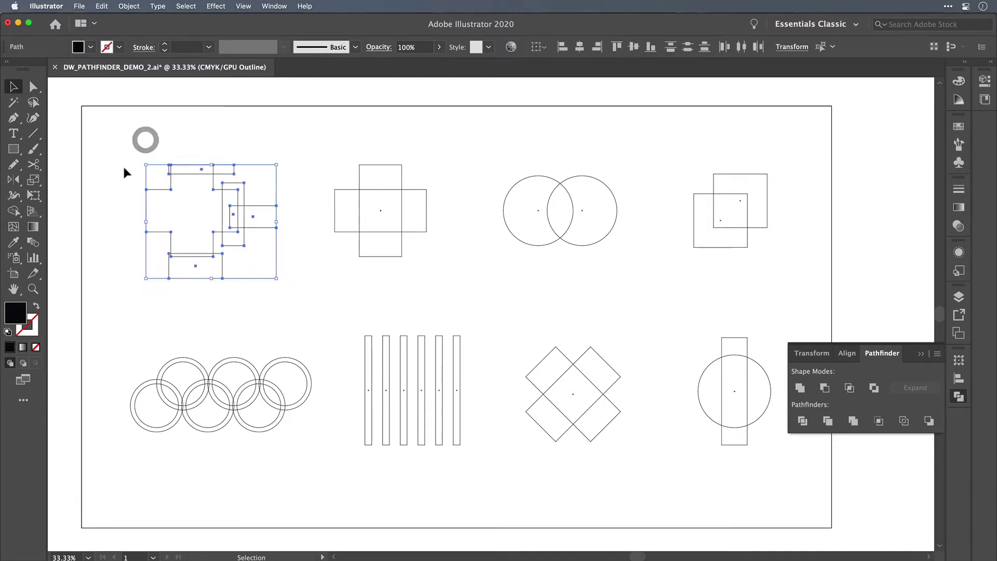
click(13, 212)
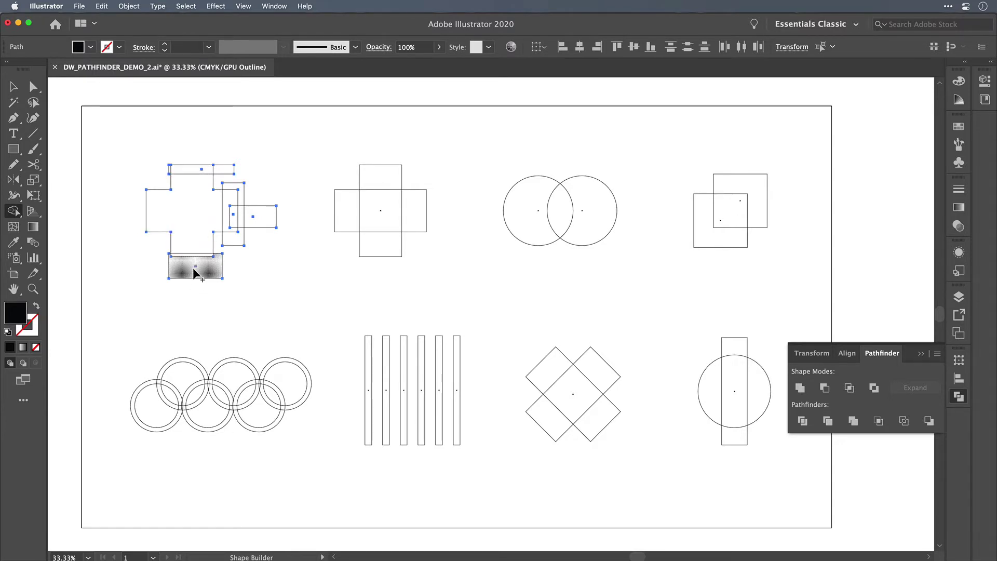
mouse_move(195, 273)
mouse_down()
mouse_move(195, 244)
mouse_move(223, 236)
mouse_move(233, 217)
mouse_move(245, 221)
mouse_move(240, 195)
mouse_move(211, 180)
mouse_move(219, 168)
mouse_move(167, 165)
mouse_move(178, 169)
mouse_up()
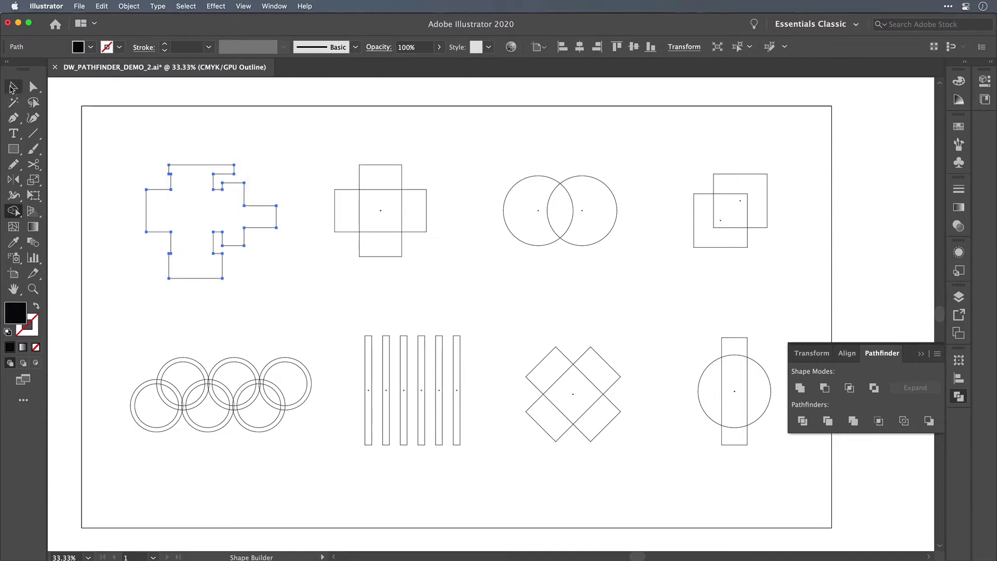
click(13, 88)
click(251, 125)
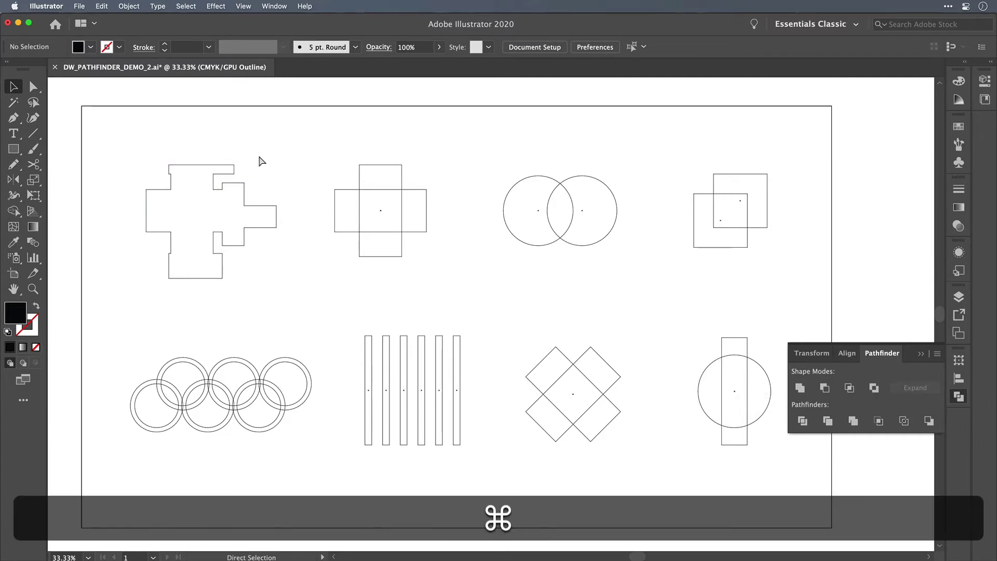
key(super+y)
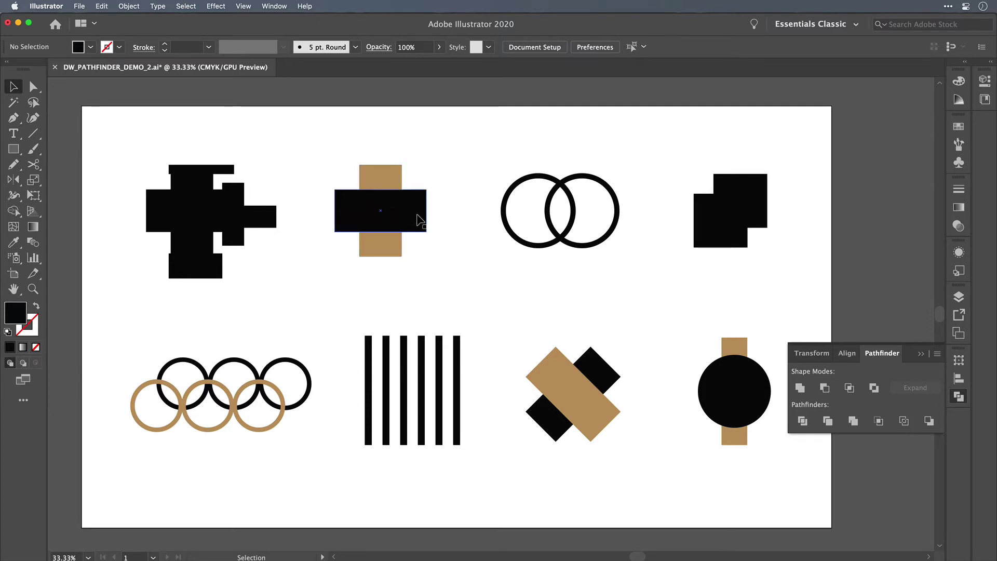
Step: Subtract the front black rectangle from the tan one in the two-coloured cross with Minus Front, and undo it
drag(447, 263, 350, 182)
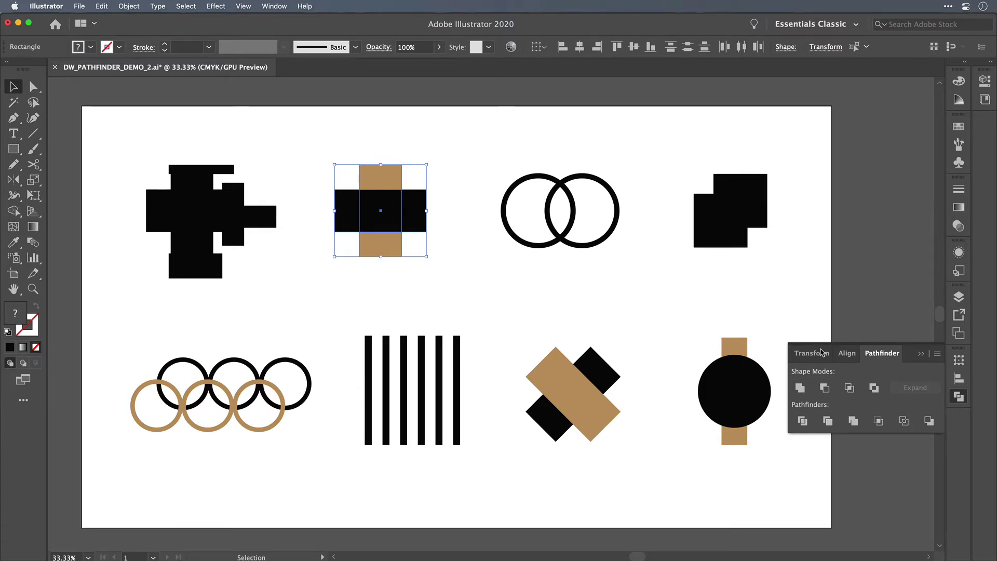
click(826, 390)
click(432, 231)
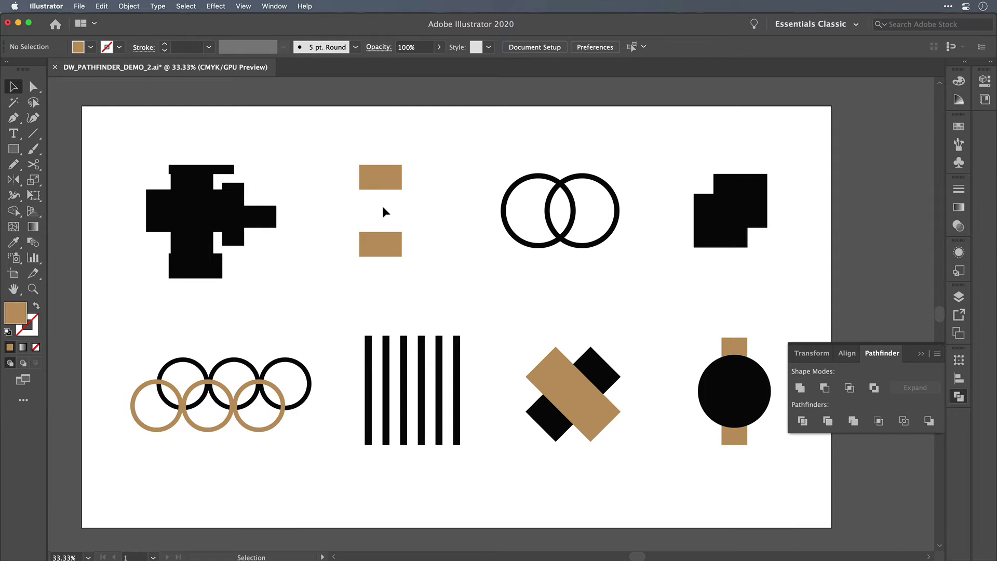
key(super+z)
Step: Bring the tan vertical rectangle of the two-coloured cross in front of the black one
click(459, 163)
click(381, 174)
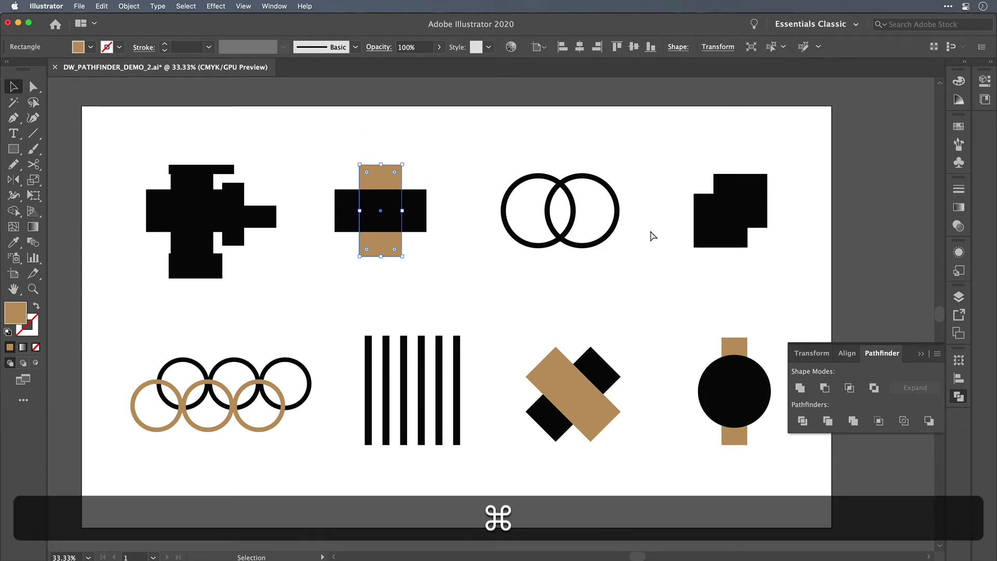
key(shift+super+bracketright)
Step: Try Minus Front with the tan rectangle cutting the black one, and undo the subtraction
drag(461, 151, 341, 255)
click(825, 388)
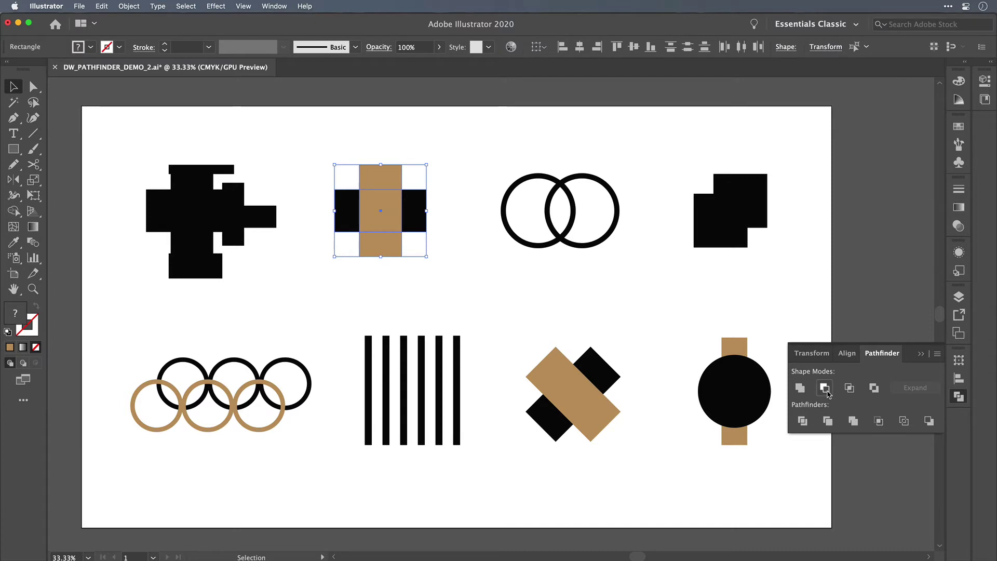
click(439, 283)
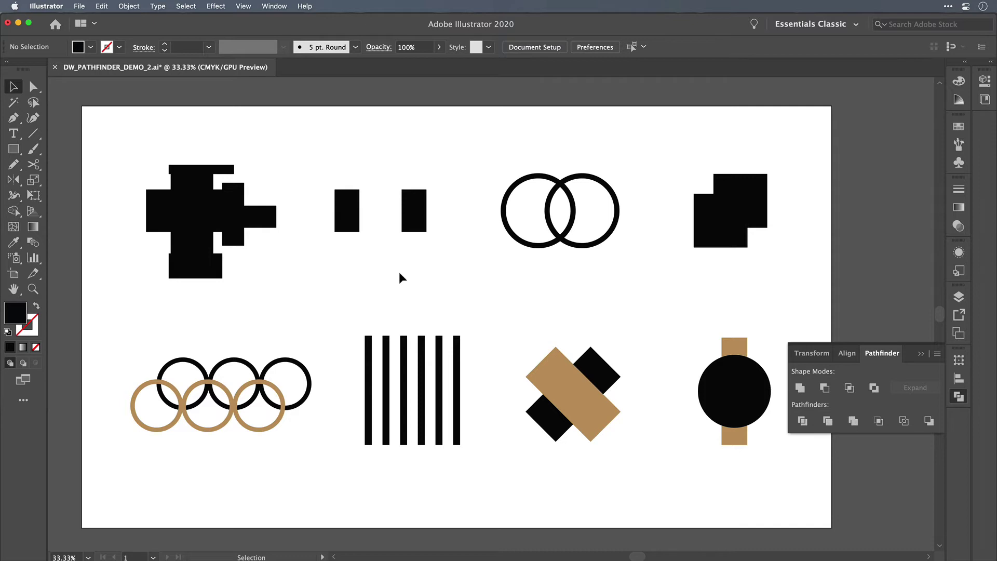
key(cmd+z)
click(431, 281)
drag(461, 283, 337, 163)
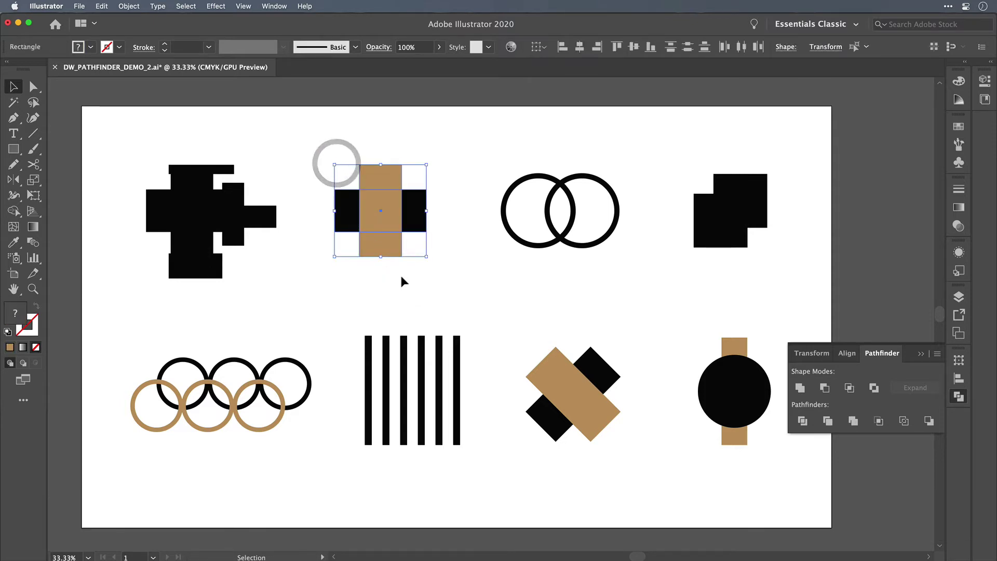
click(448, 270)
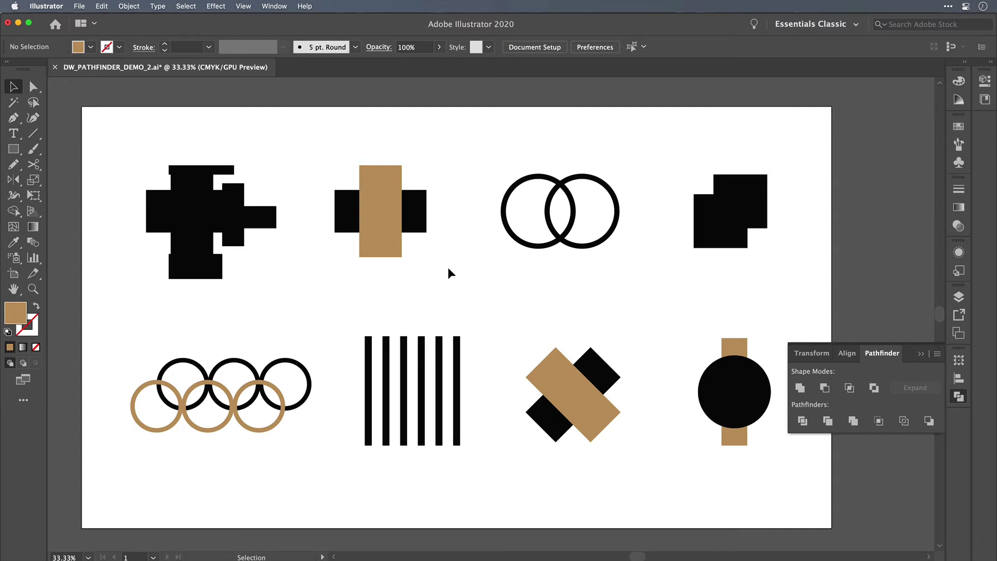
click(395, 175)
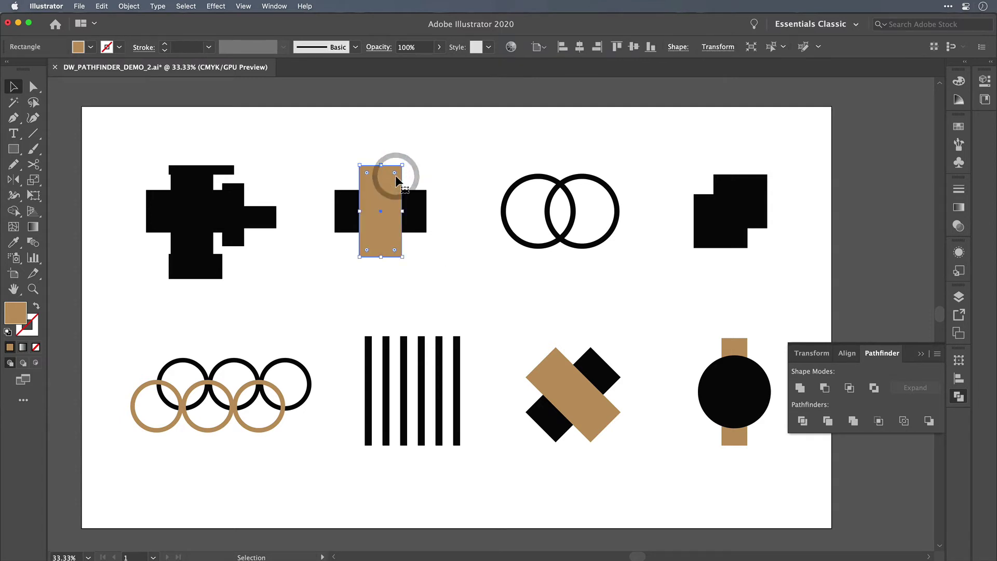
click(426, 160)
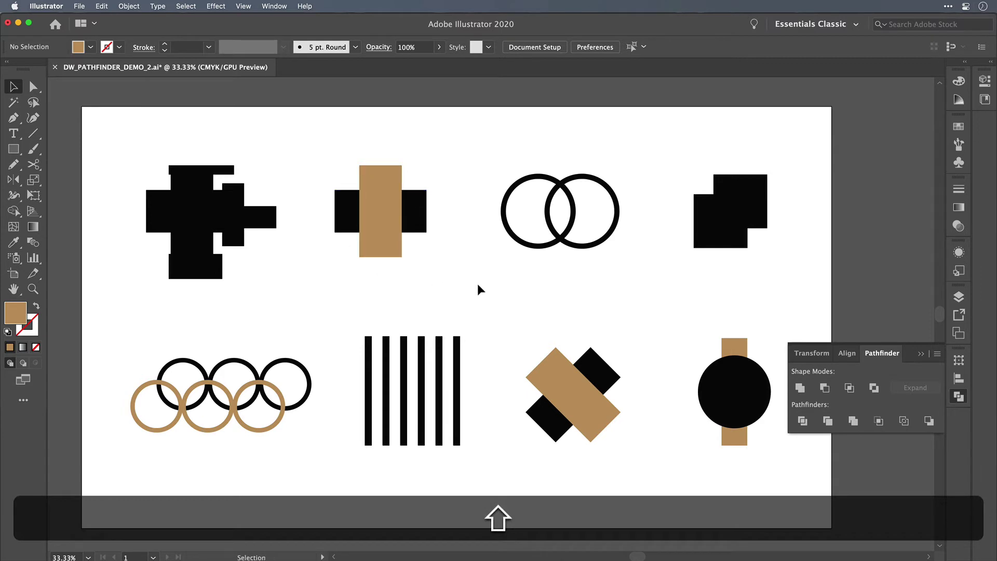
click(442, 266)
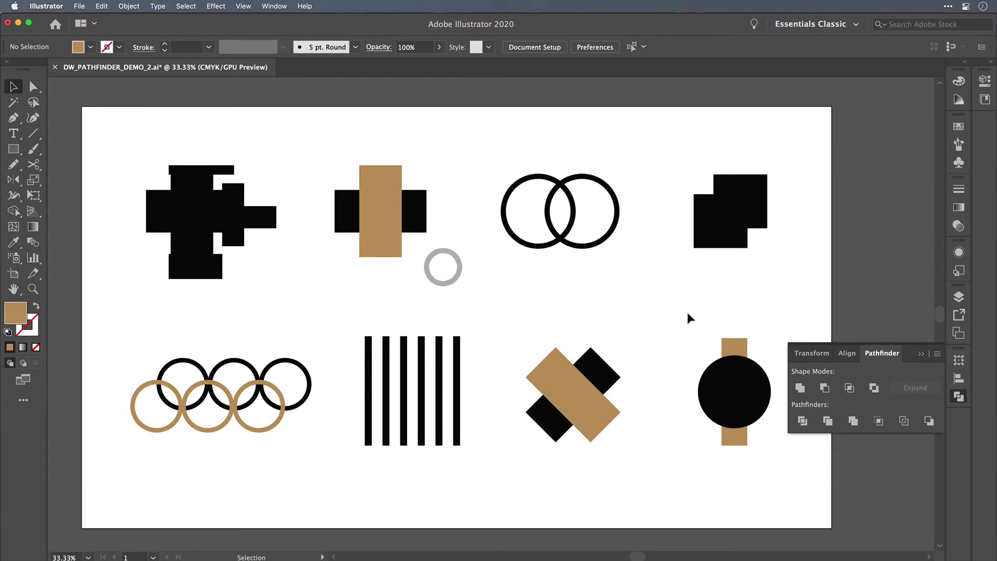
Step: Reduce the two overlapping outlined circles to their shared leaf-shaped area with Intersect
scroll(686, 306, right, 3)
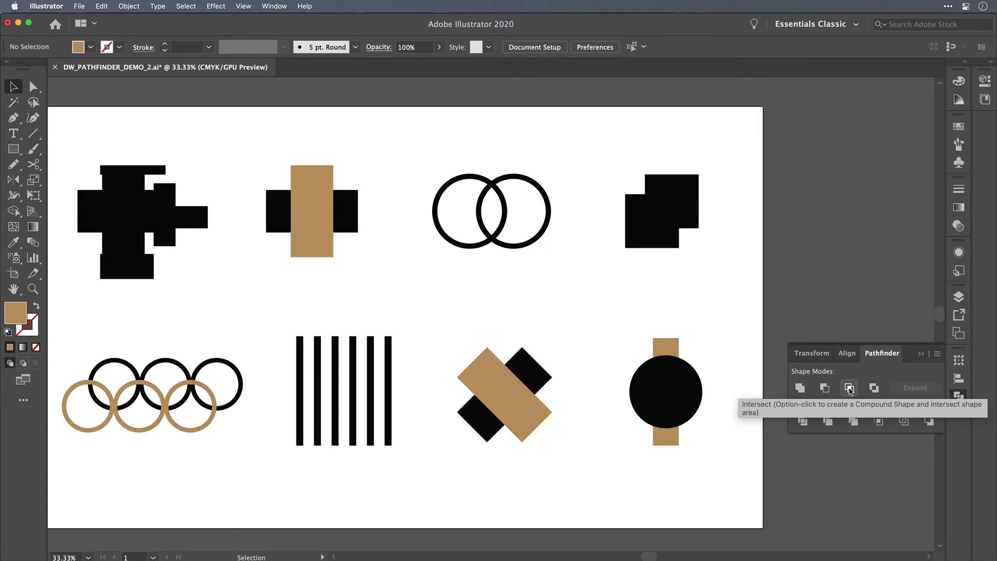
click(505, 134)
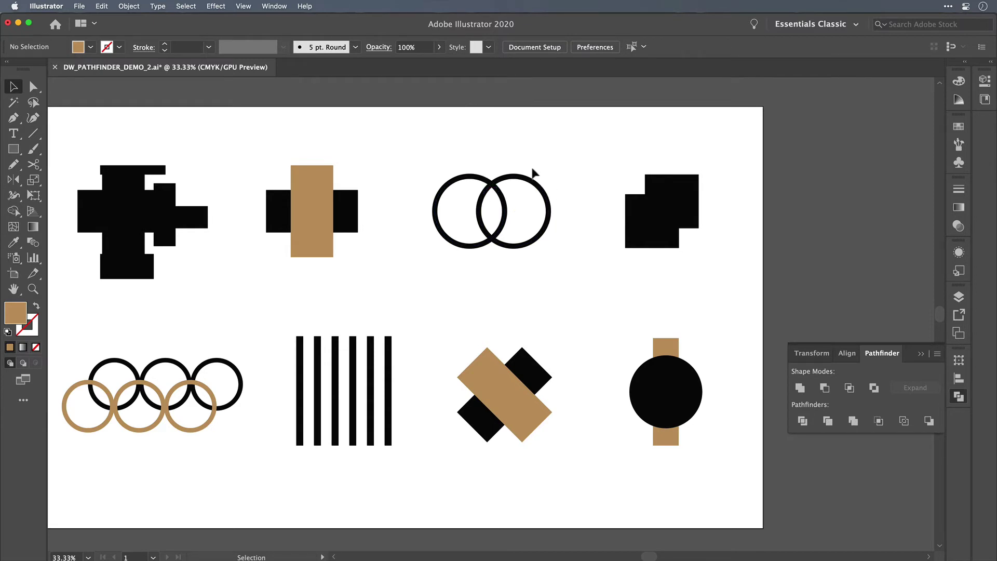
drag(523, 151, 445, 241)
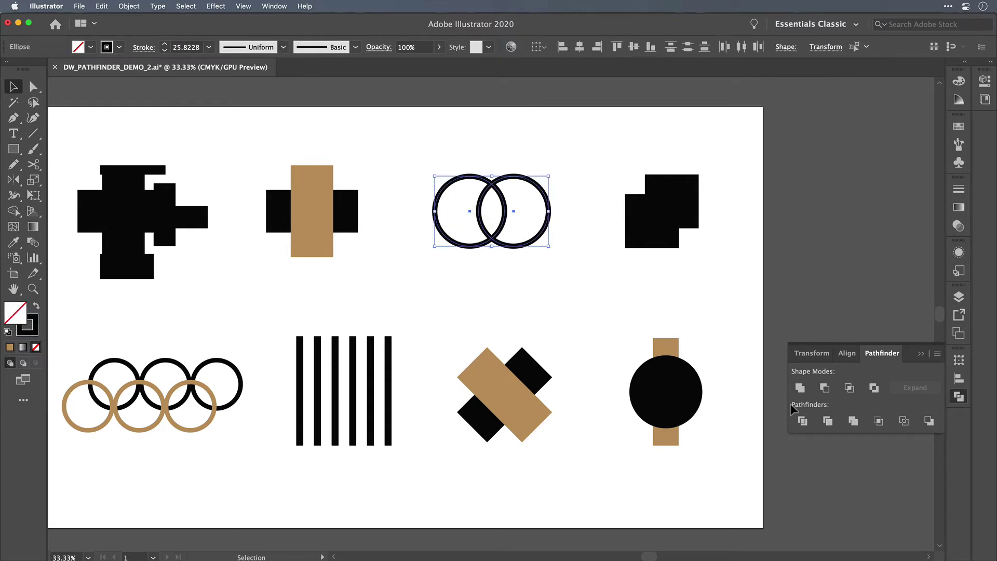
click(849, 388)
click(515, 291)
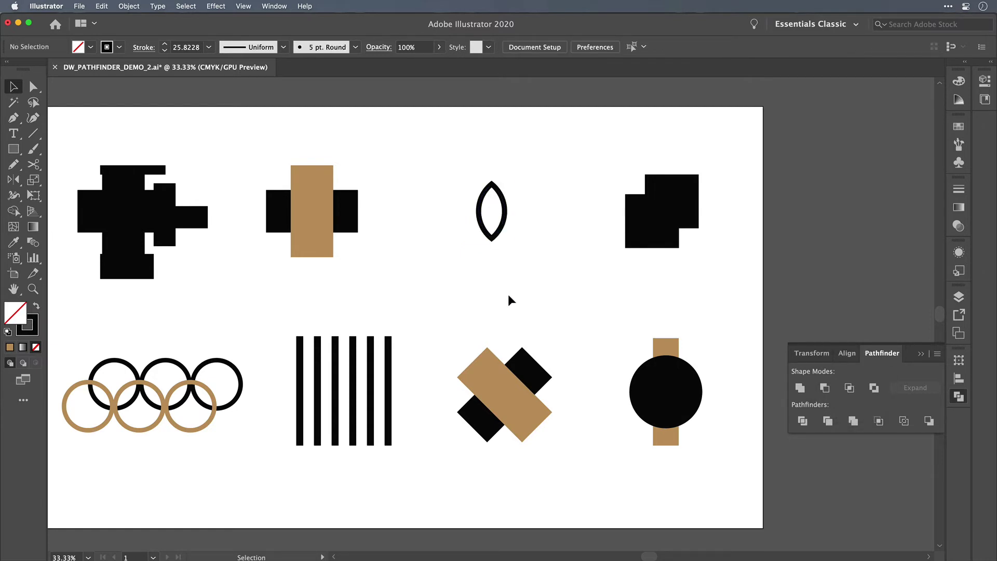
Step: Make a copy of the outlined leaf shape rotated 45° around its lower anchor point
click(495, 243)
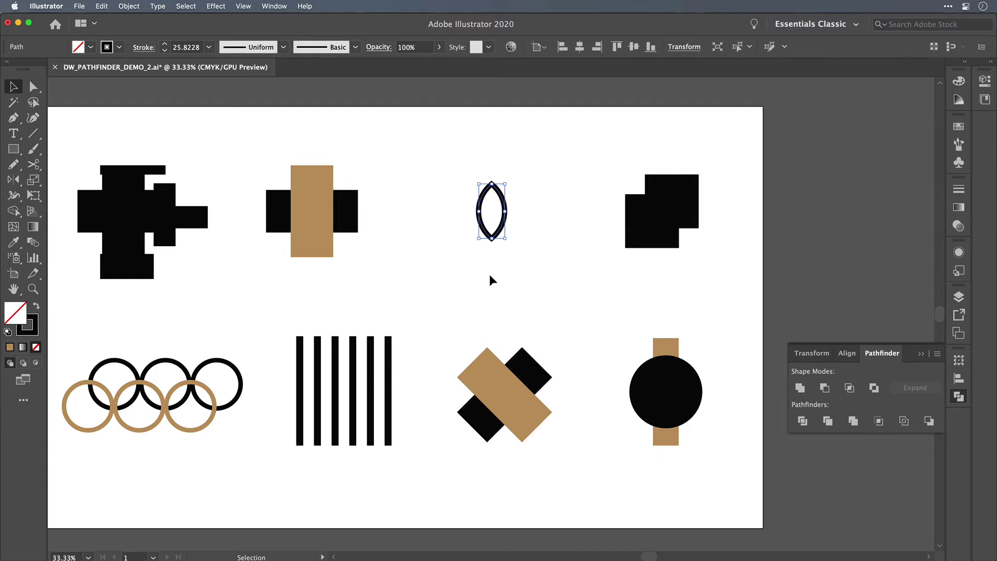
key(r)
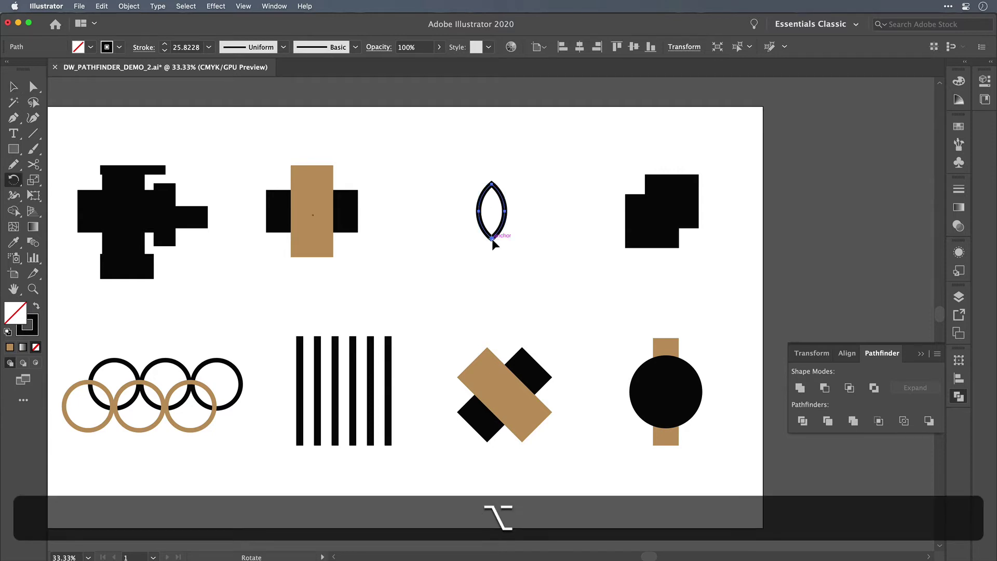
alt+click(492, 239)
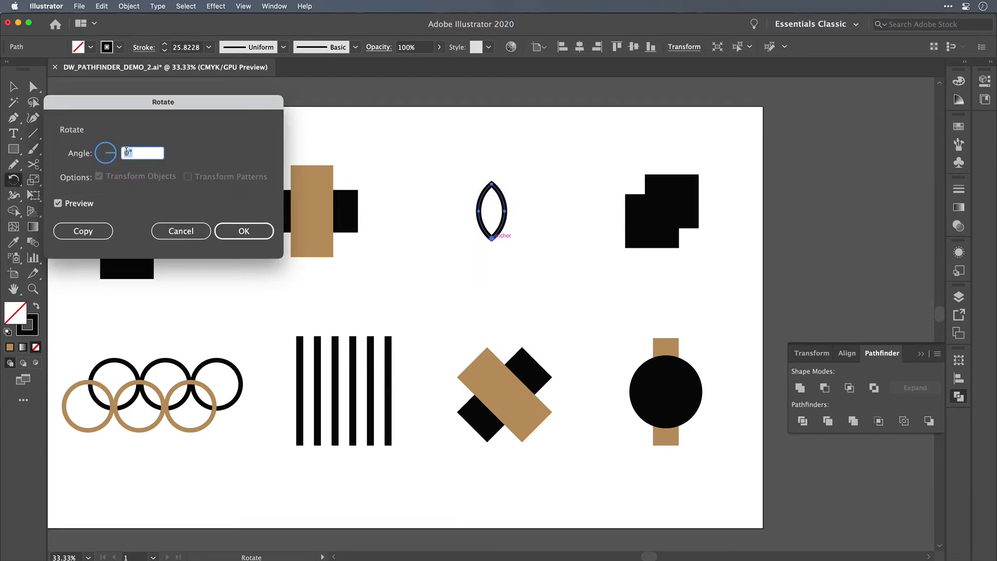
text(45)
click(83, 231)
Step: Repeat the rotated copy of the leaf six more times to complete an eight-petal flower
key(super+d)
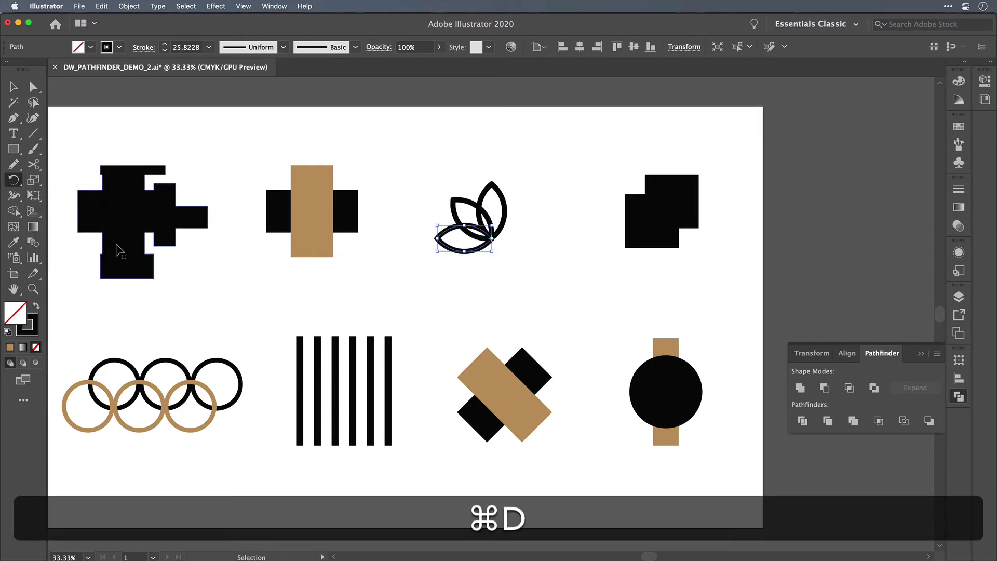
key(super+d)
key(super+d)
key(super+d)
key(super+d)
key(super+d)
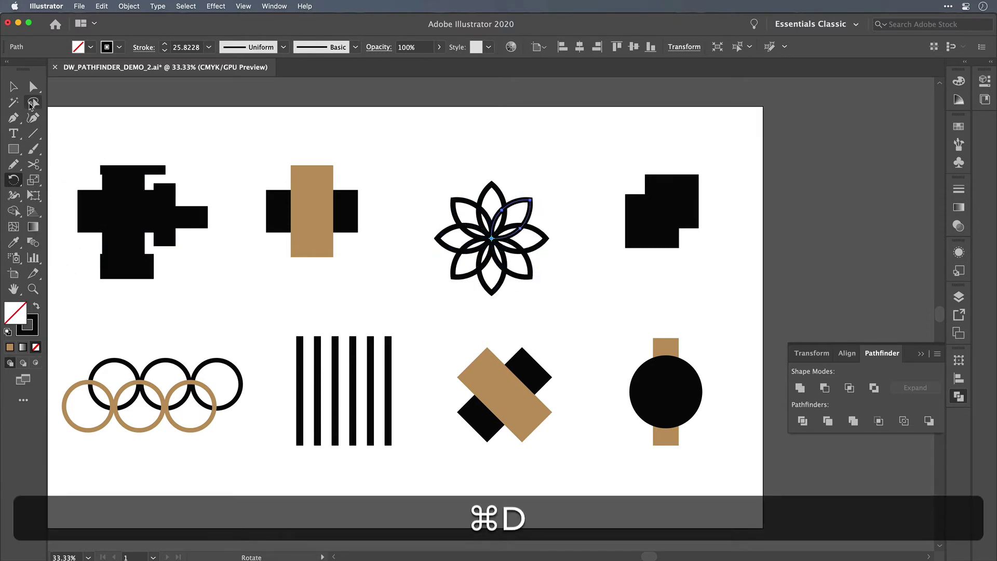
click(13, 86)
click(535, 323)
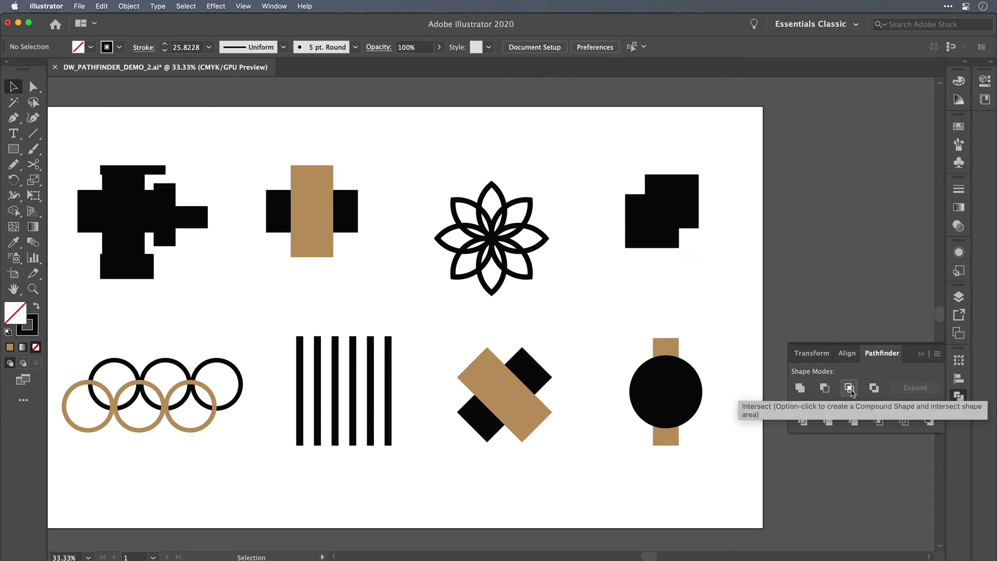
click(560, 290)
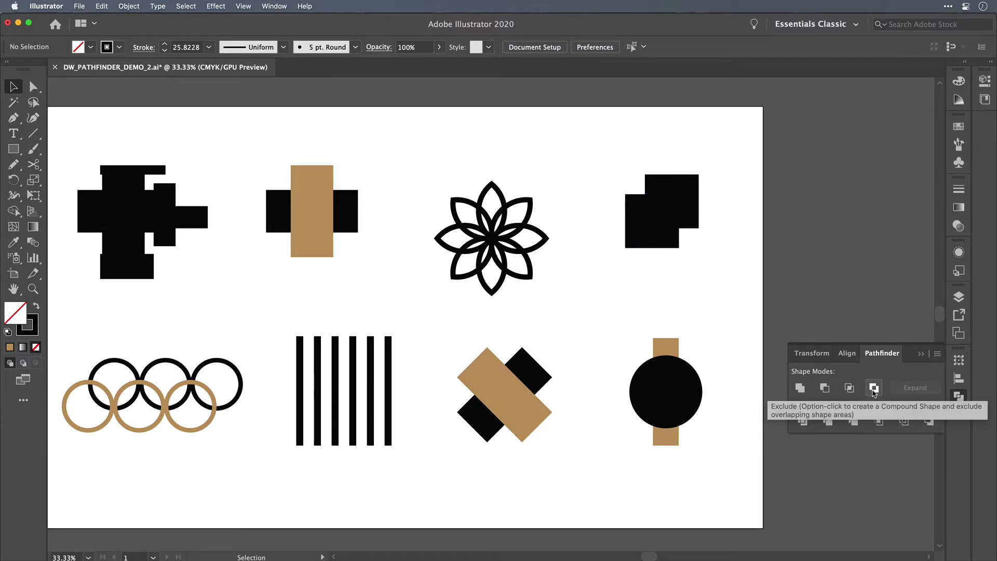
Step: Cut the shared area out of the two overlapping black squares with Exclude
drag(615, 158, 712, 262)
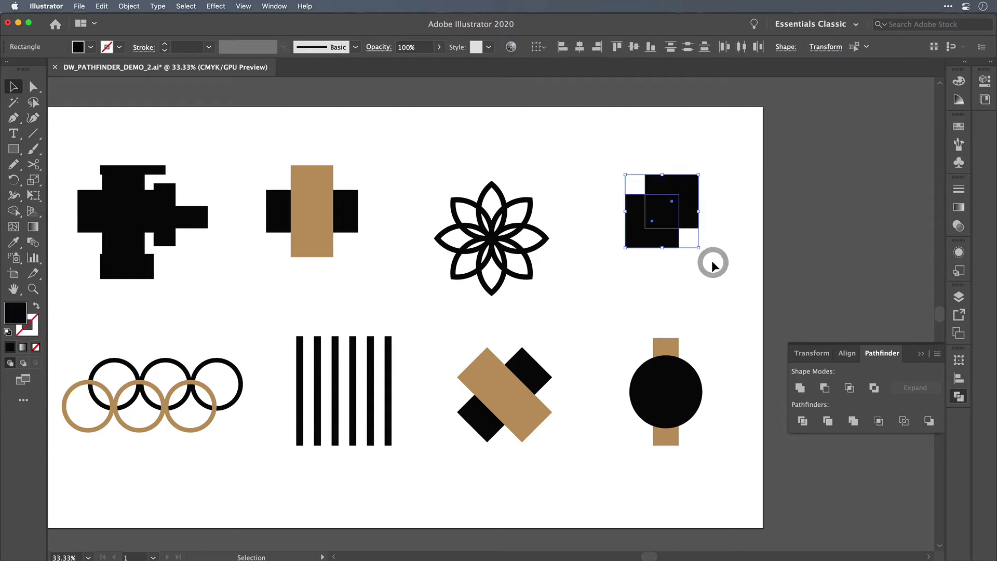
click(875, 388)
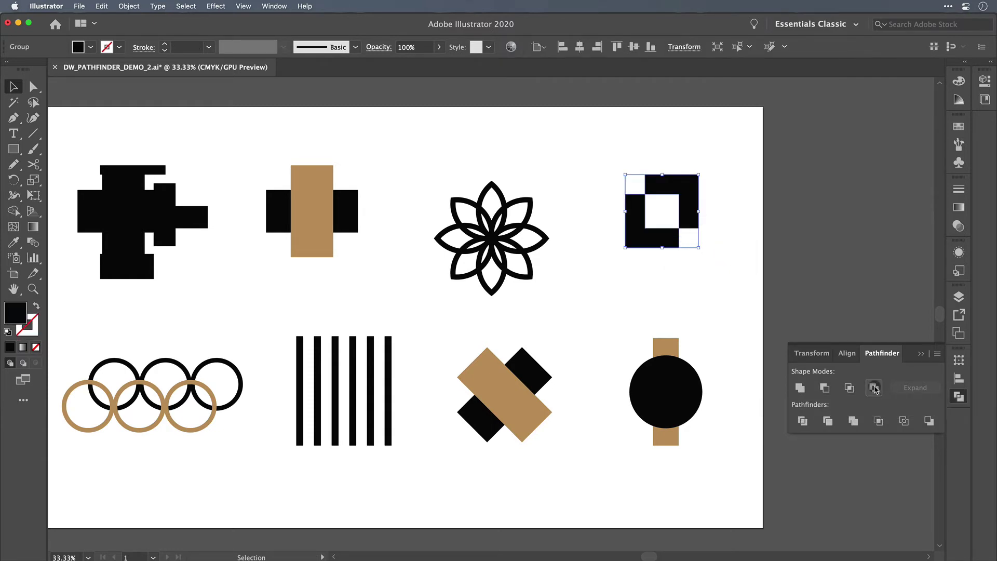
click(706, 302)
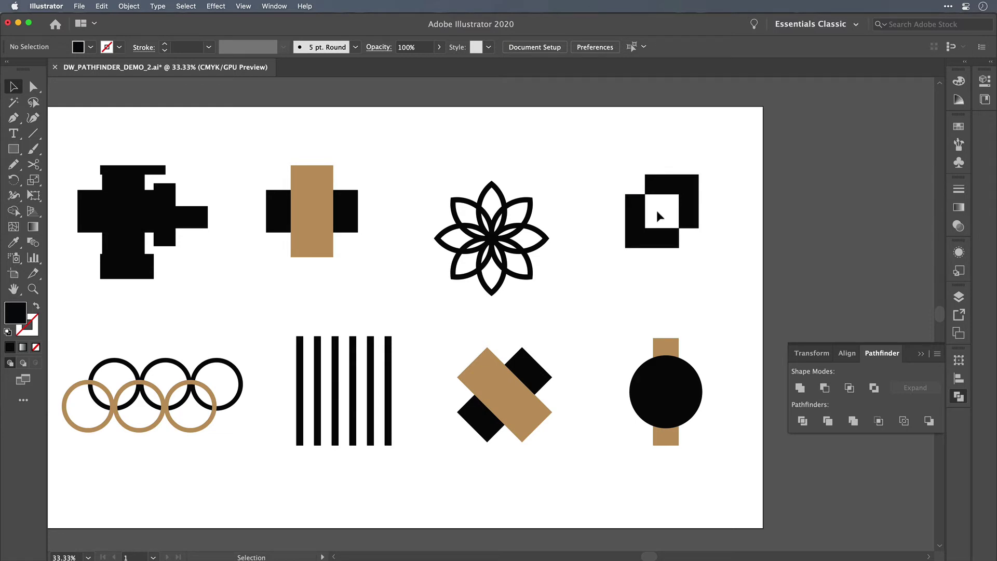
Step: Ungroup the excluded squares and move the upper-right L-shaped piece a little diagonally away from the other
key(super+shift+z)
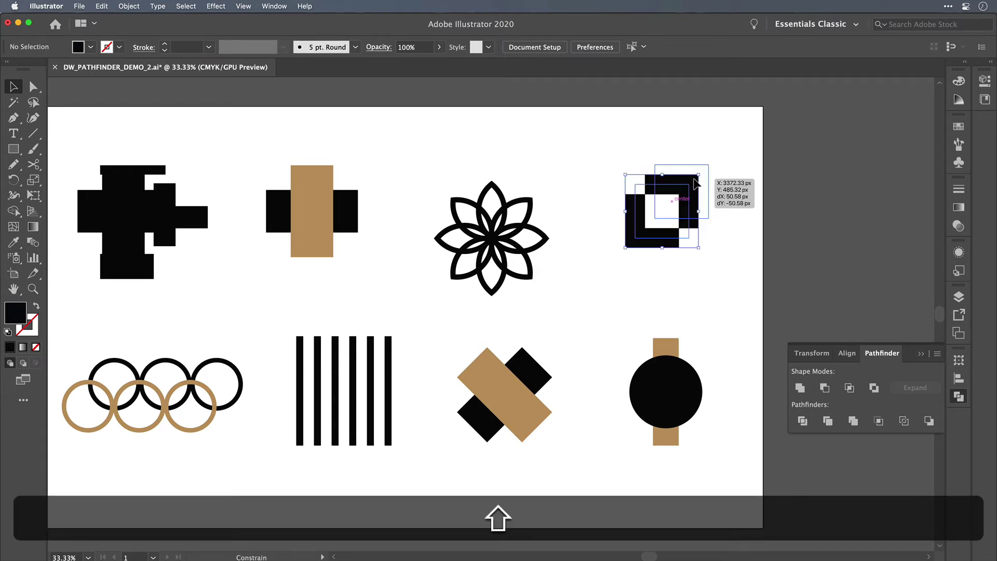
key(super)
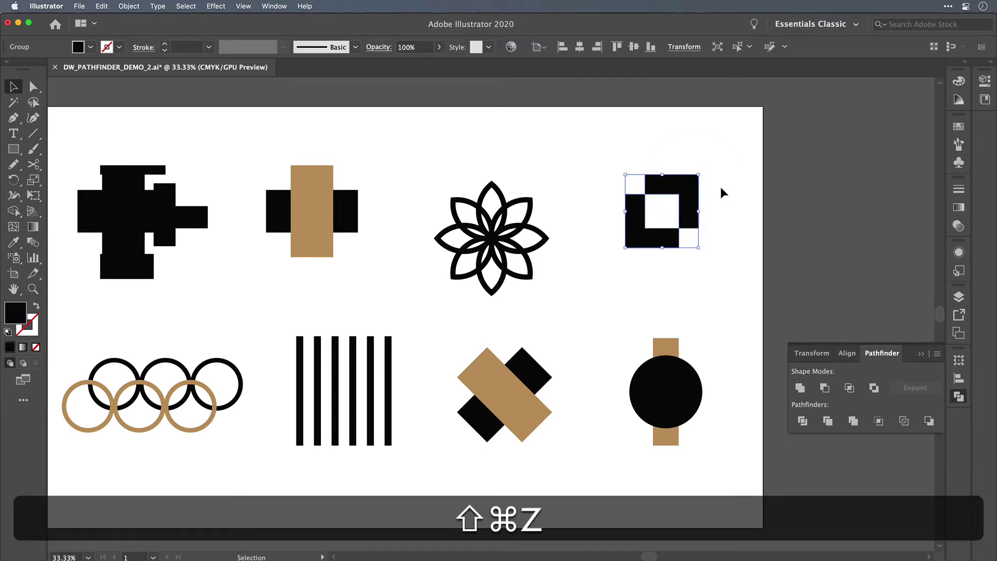
click(669, 210)
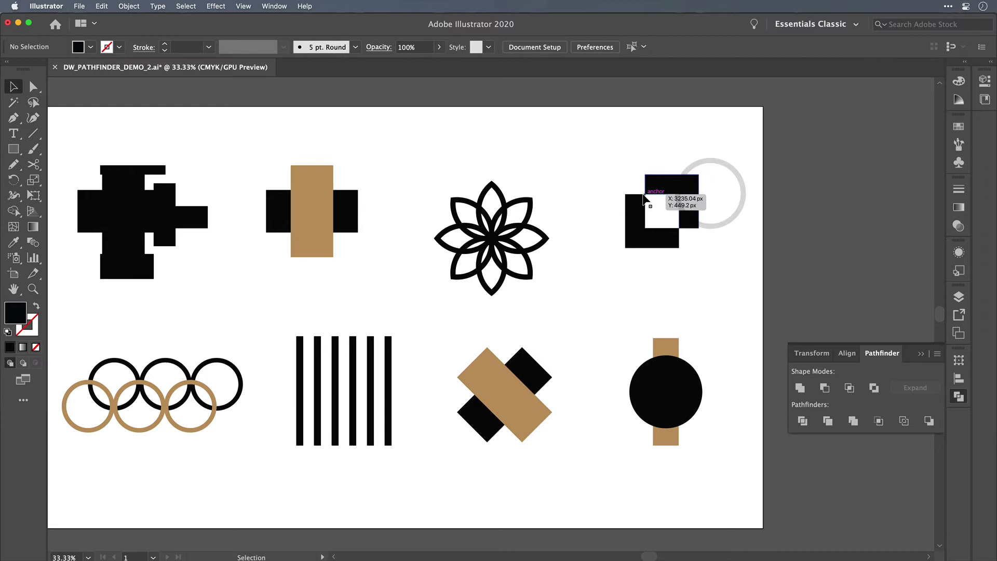
click(695, 219)
key(super+shift)
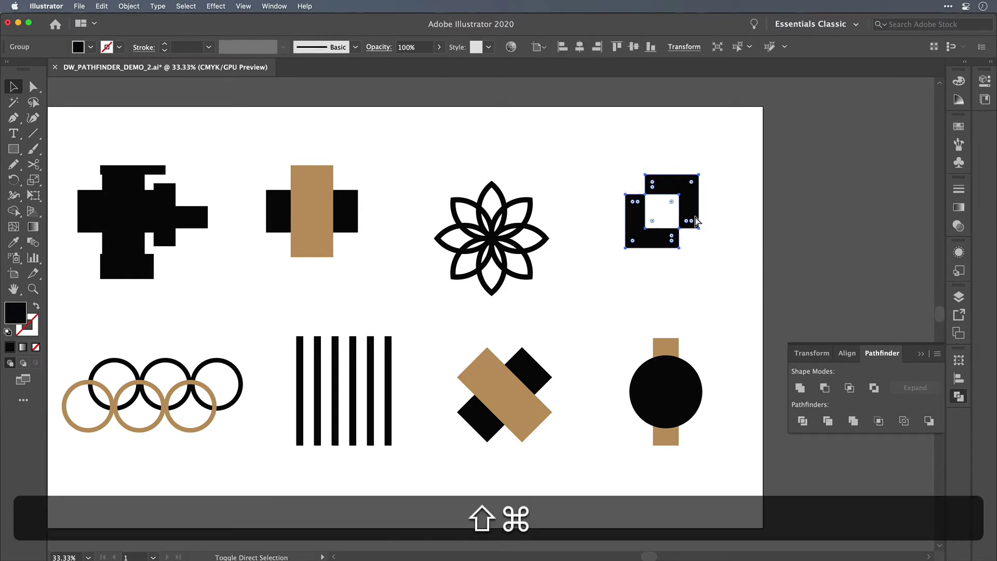
key(super+shift+g)
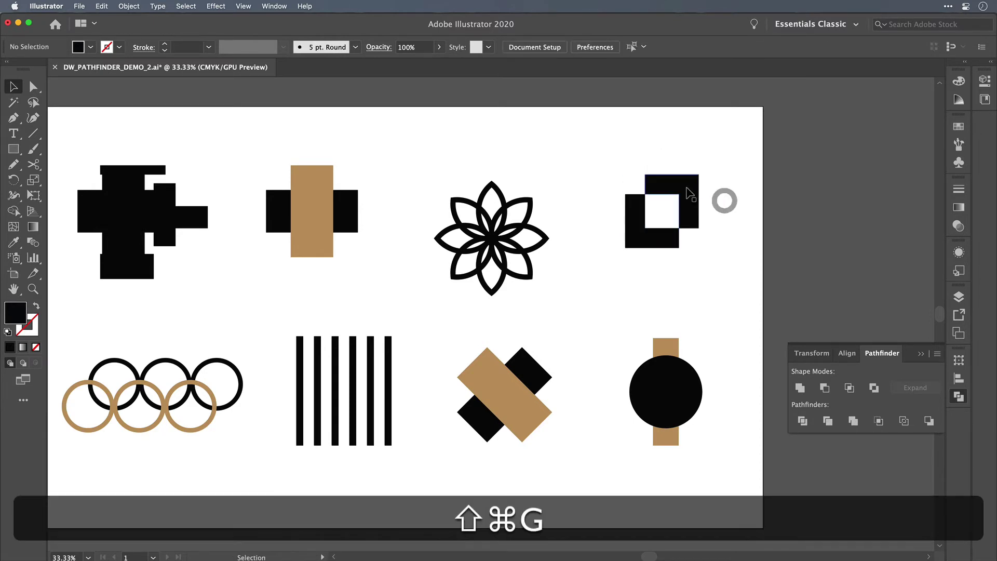
drag(698, 222, 706, 212)
click(668, 291)
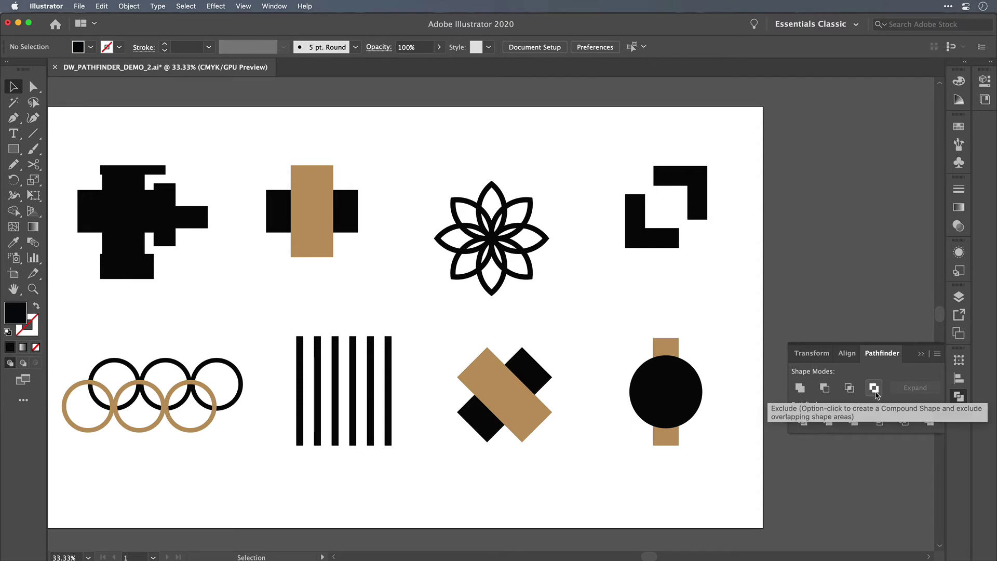
scroll(623, 280, left, 5)
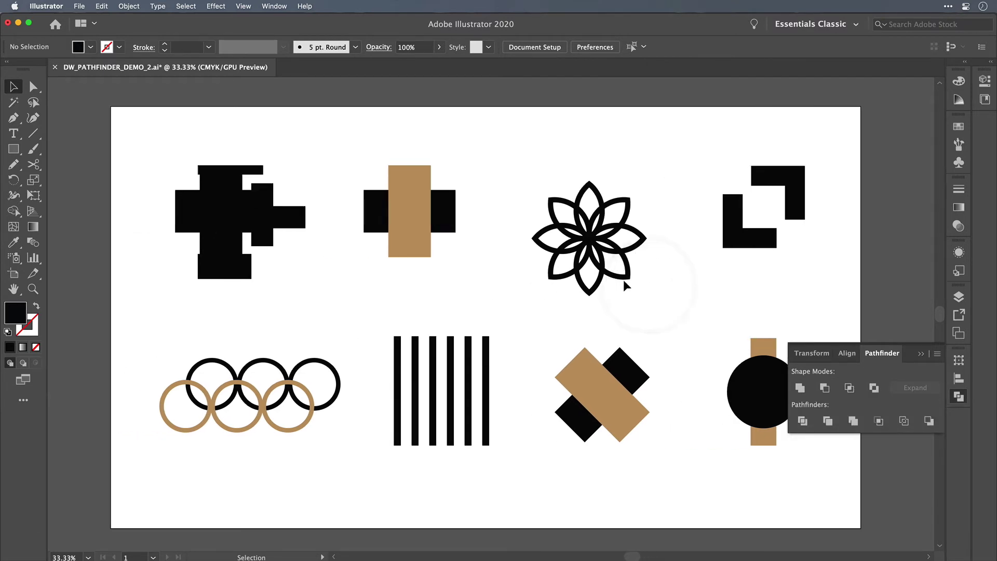
scroll(537, 267, down, 3)
scroll(767, 428, right, 4)
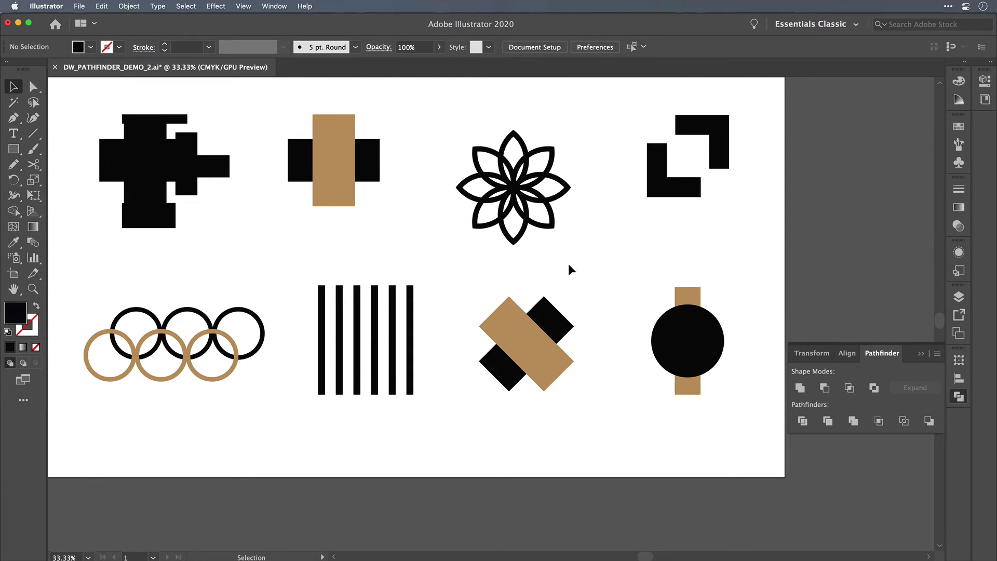
scroll(569, 266, left, 1)
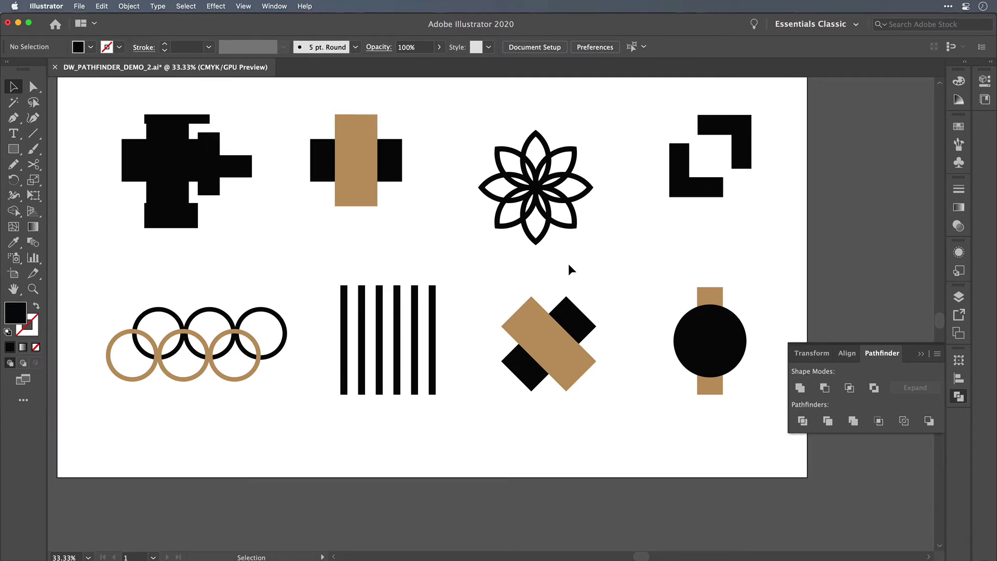
click(167, 150)
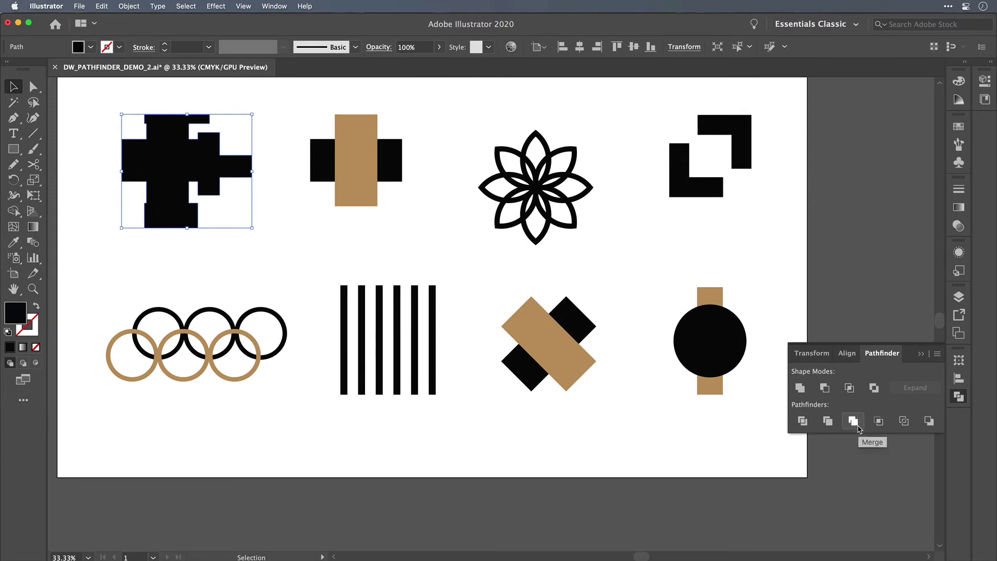
click(290, 248)
Step: Recolour the cross's tan vertical rectangle black by sampling the horizontal rectangle with the Eyedropper
click(360, 140)
key(i)
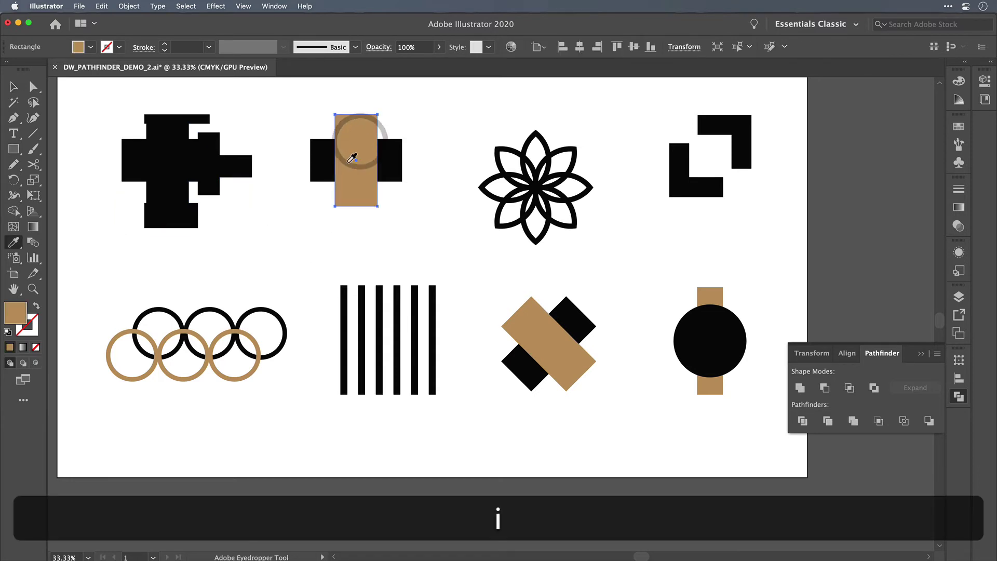
click(314, 156)
key(v)
click(410, 212)
click(365, 140)
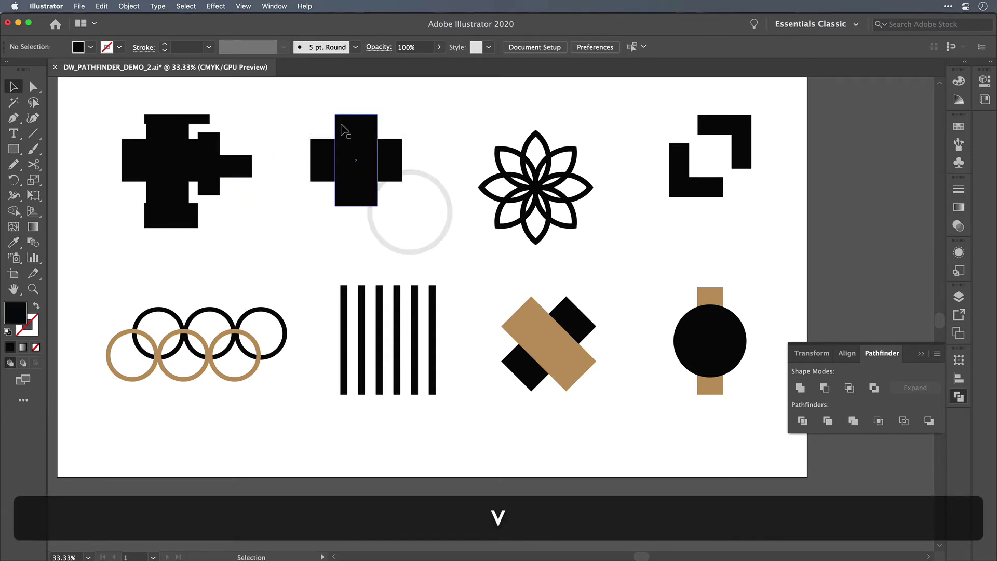
Step: Combine the cross's two black rectangles with Merge and check the resulting contour in Outline view
drag(403, 213, 304, 100)
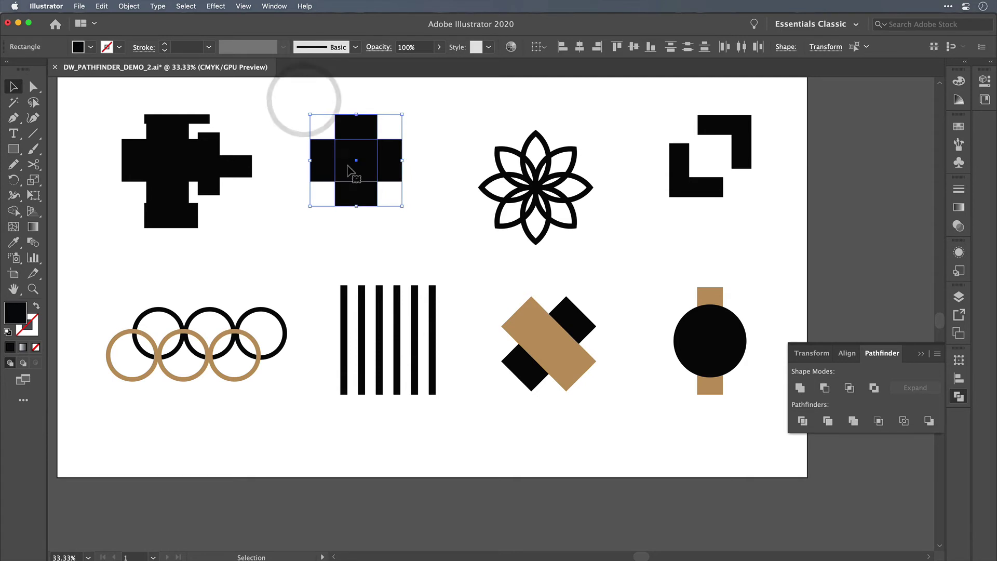
click(853, 421)
click(379, 236)
key(super+y)
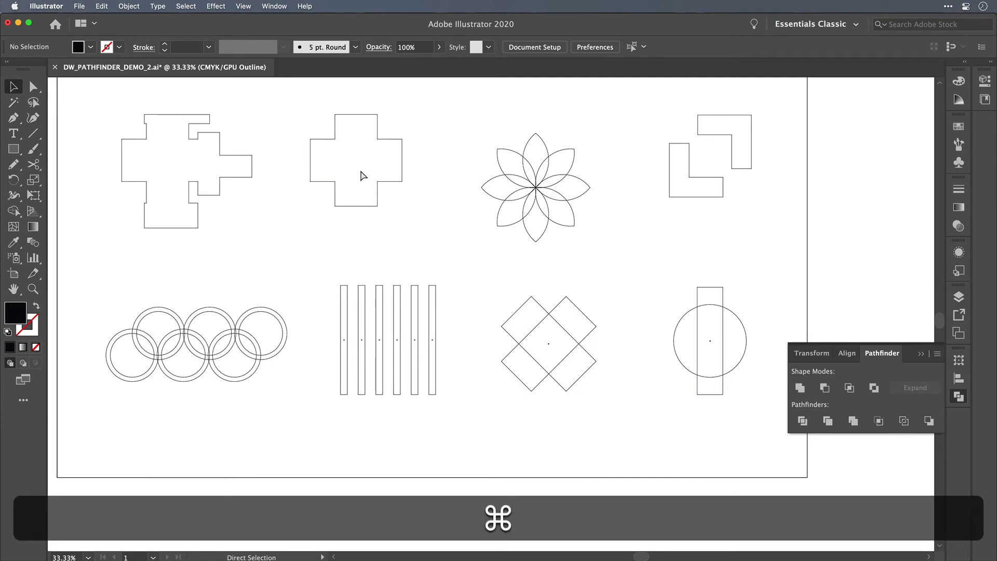
key(super+y)
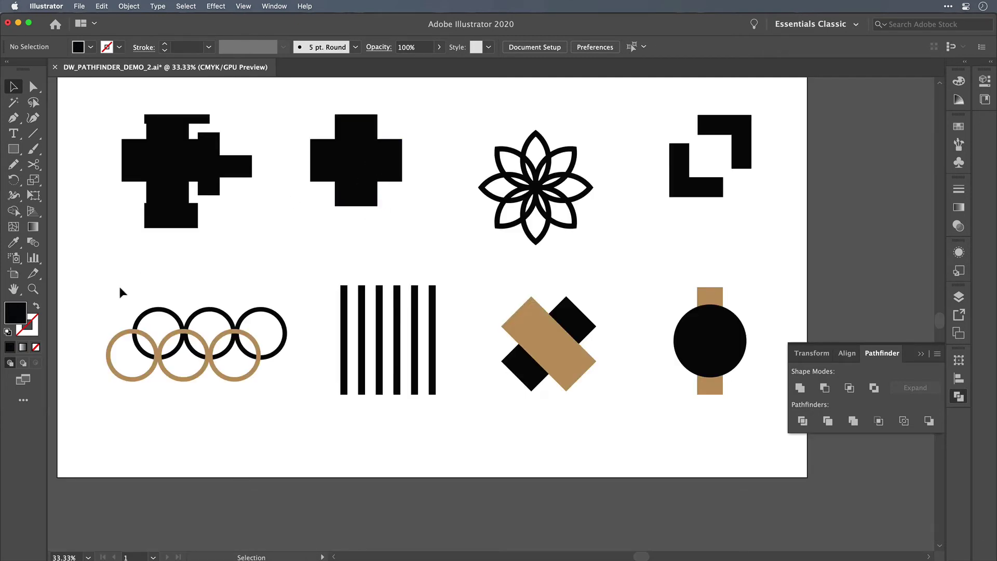
Step: Apply Merge to the overlapping black and tan rings
scroll(173, 342, left, 2)
scroll(173, 343, left, 1)
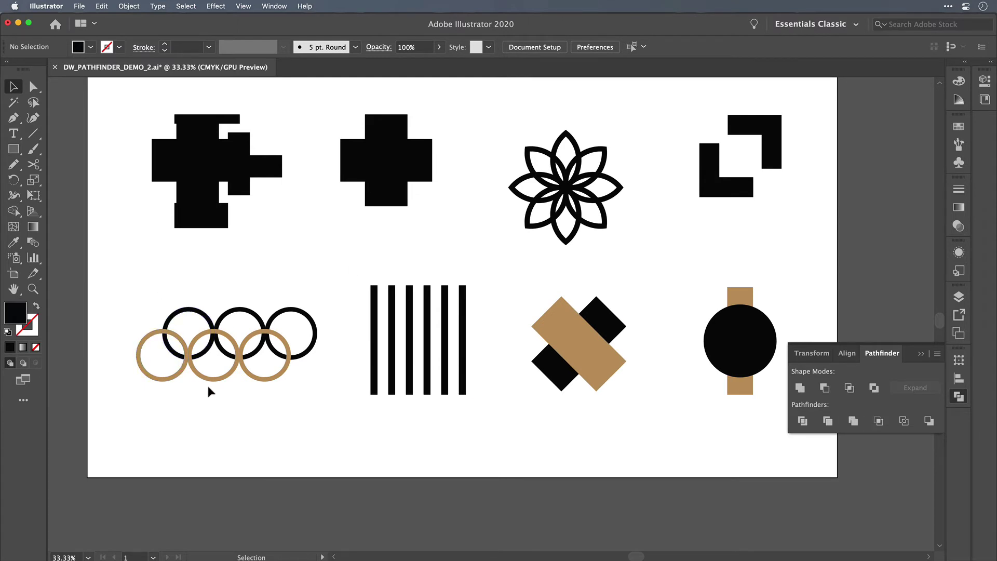
drag(314, 390, 131, 293)
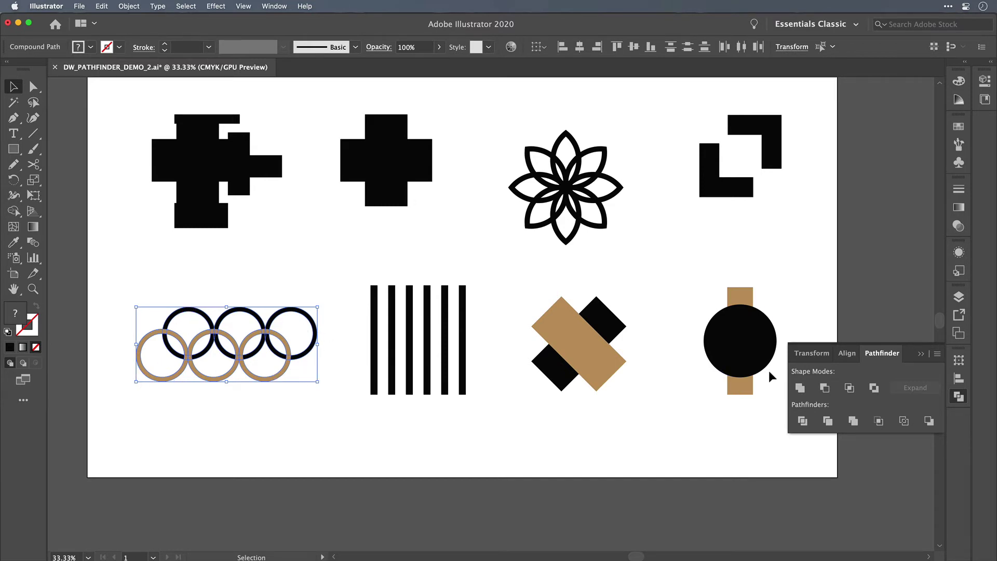
click(854, 421)
click(325, 445)
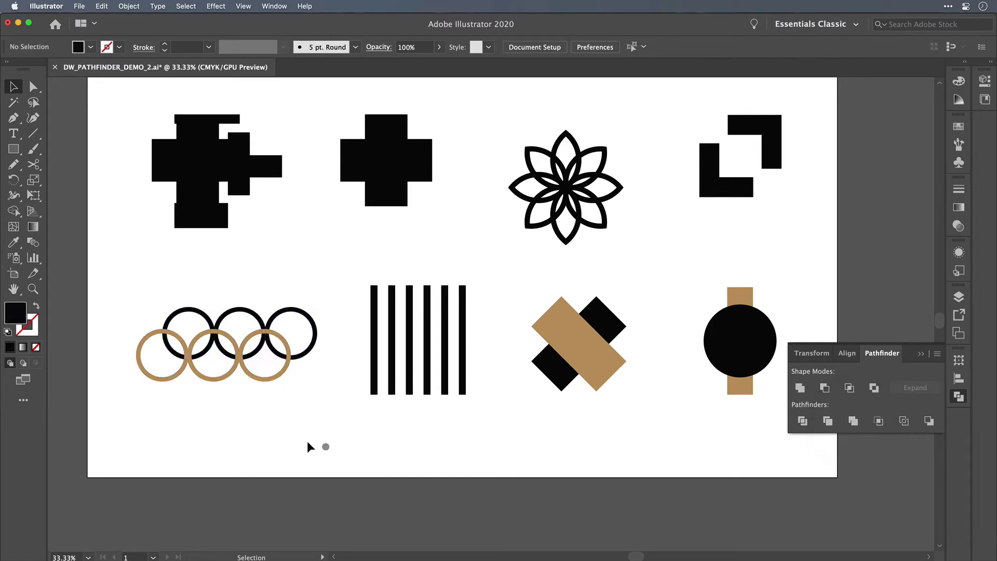
Step: Ungroup the merged rings and move the row of tan rings straight down, clear of the black ones
scroll(121, 396, up, 1)
click(306, 352)
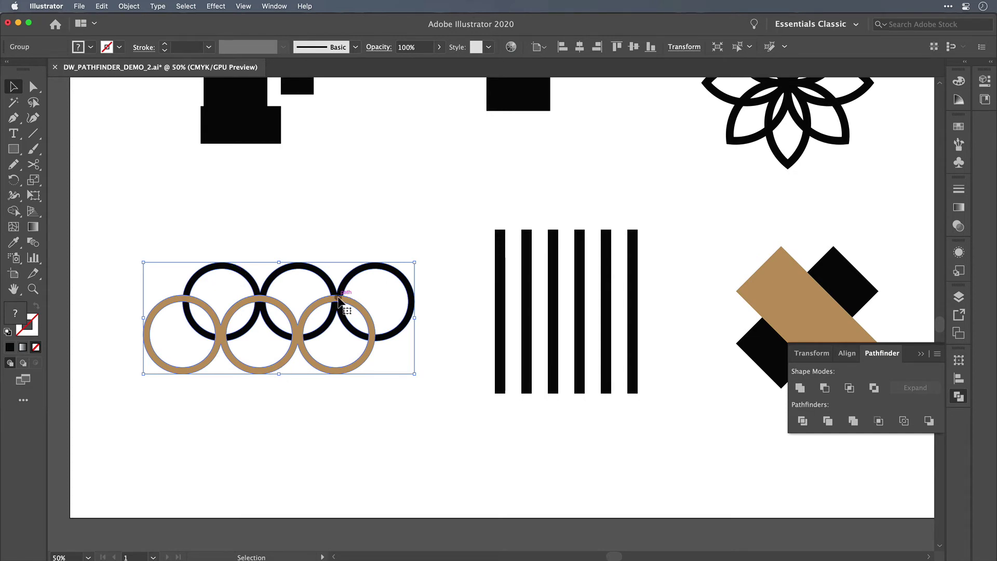
key(shift+super+g)
click(354, 221)
click(364, 317)
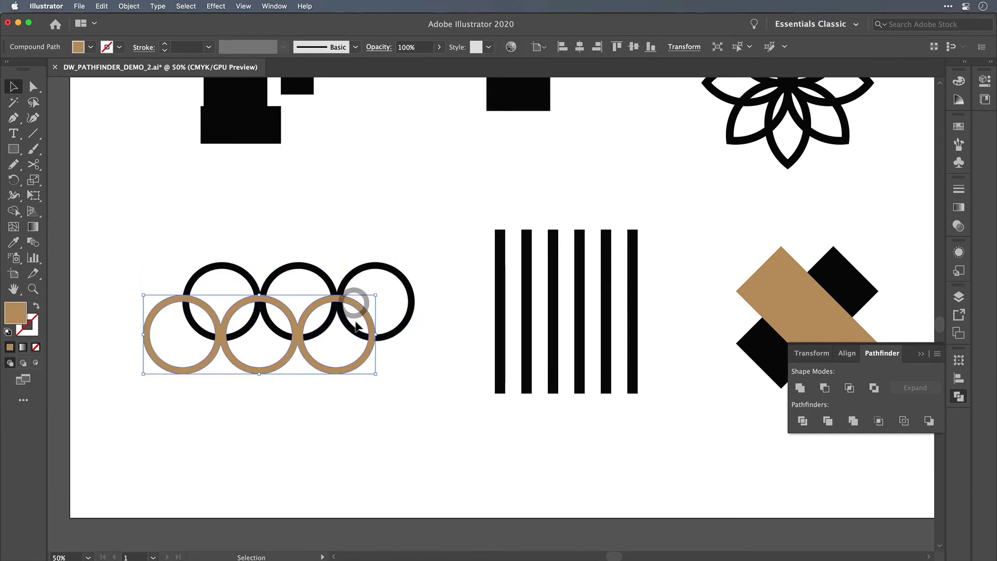
drag(350, 301, 349, 365)
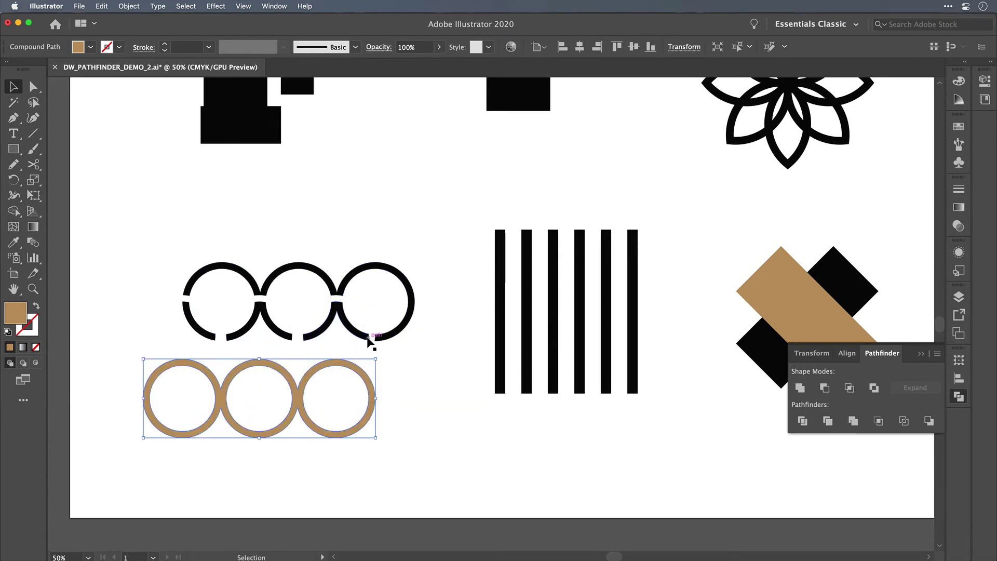
click(427, 384)
Step: Directly select the leftover curved path inside the rightmost black ring and inspect its colour settings
key(a)
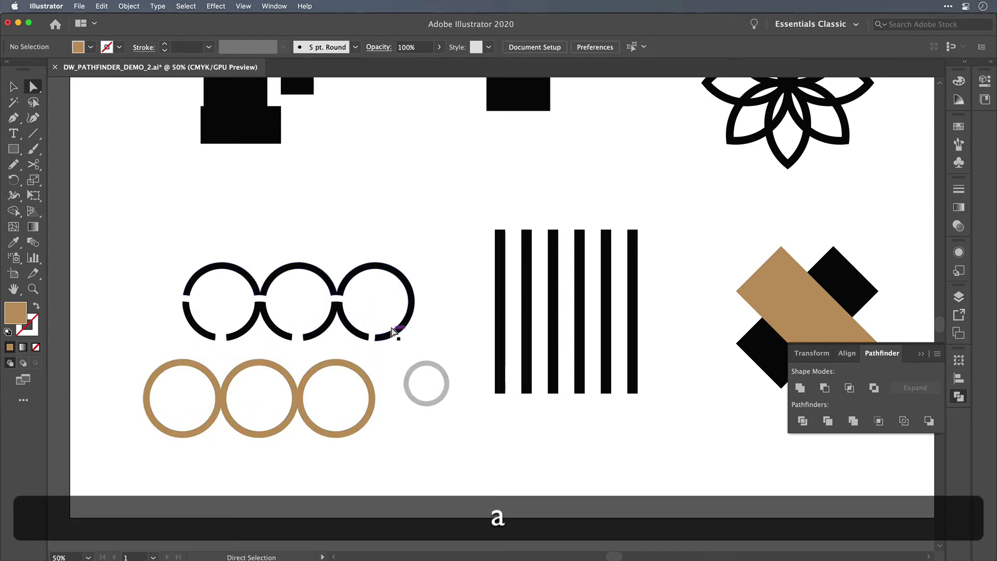
click(357, 310)
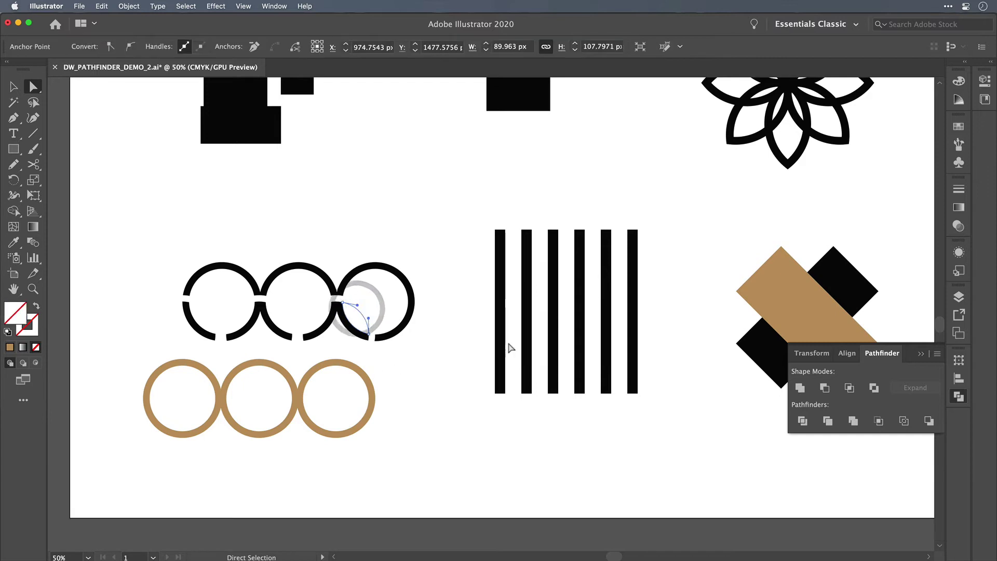
click(959, 85)
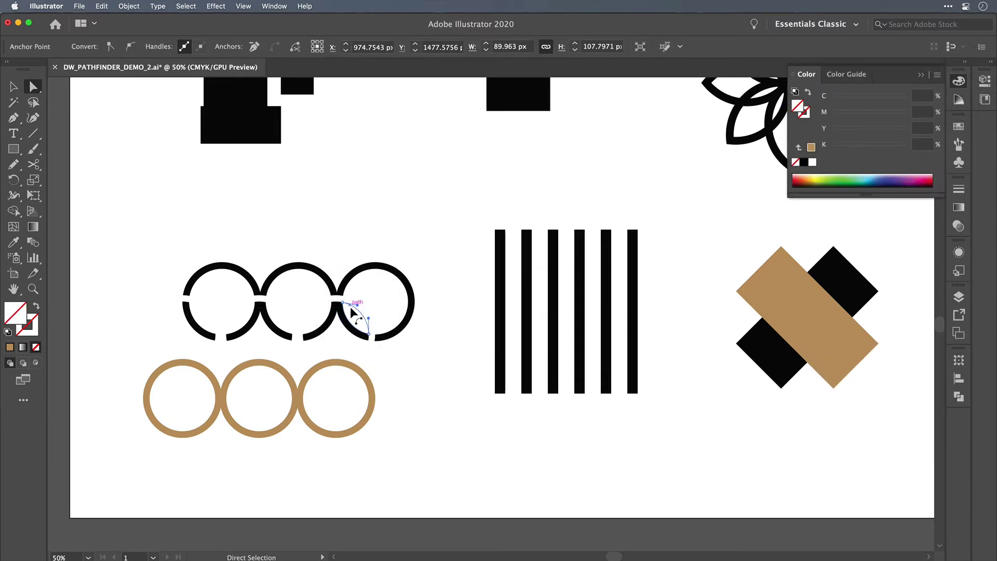
click(380, 358)
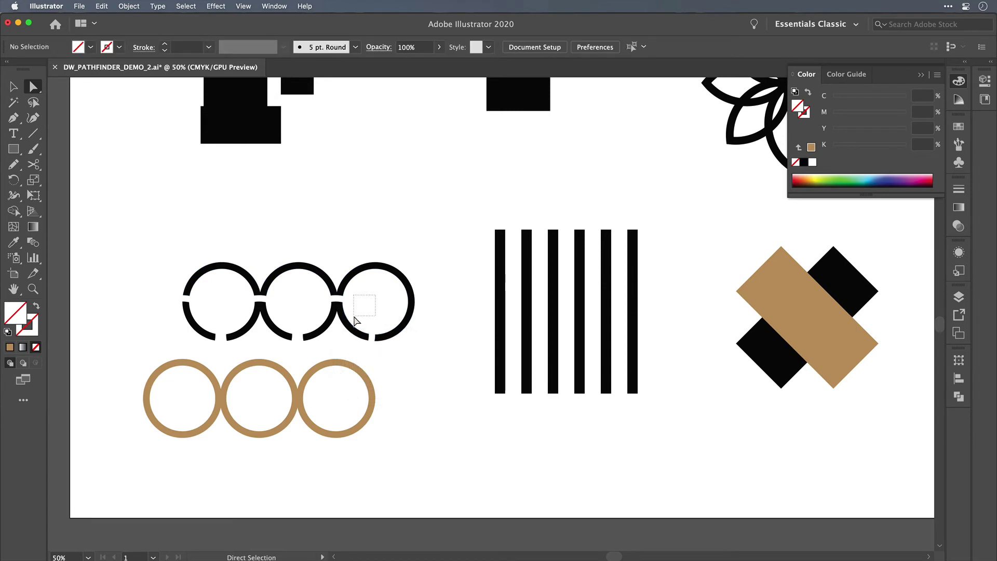
Step: Directly select the leftover unfilled curved paths in and around all three black rings and delete them
click(357, 311)
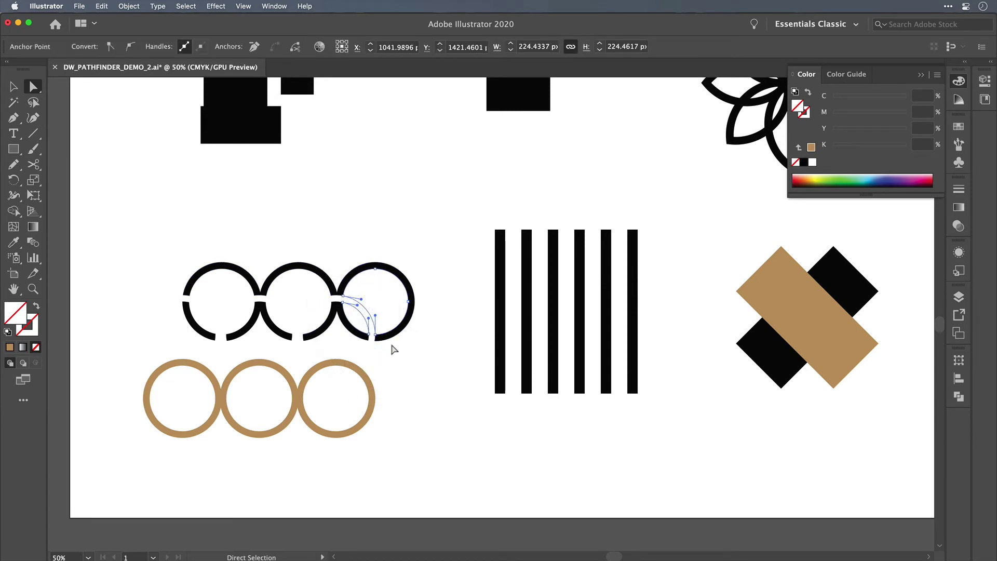
drag(301, 286, 307, 330)
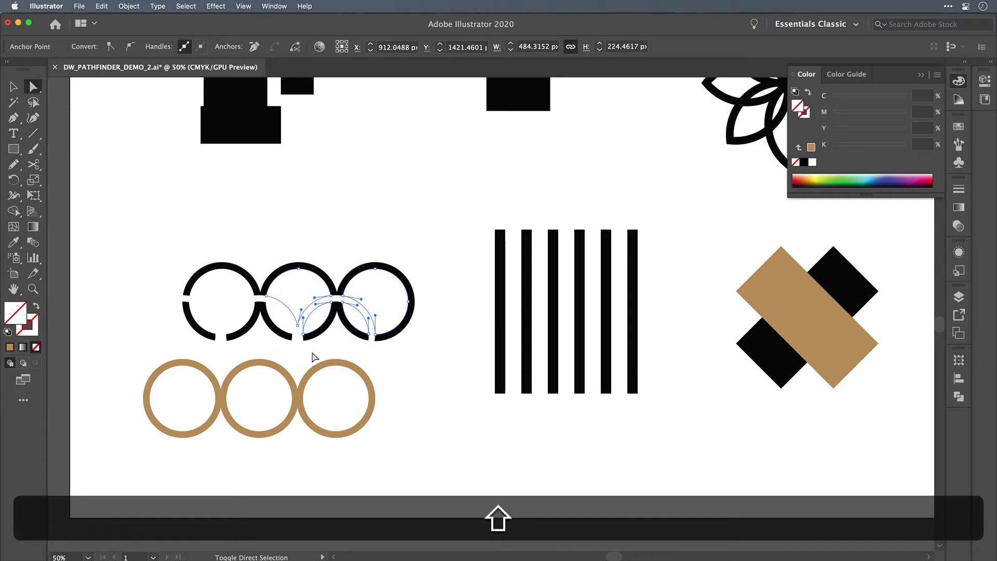
drag(347, 369, 303, 324)
drag(221, 286, 239, 331)
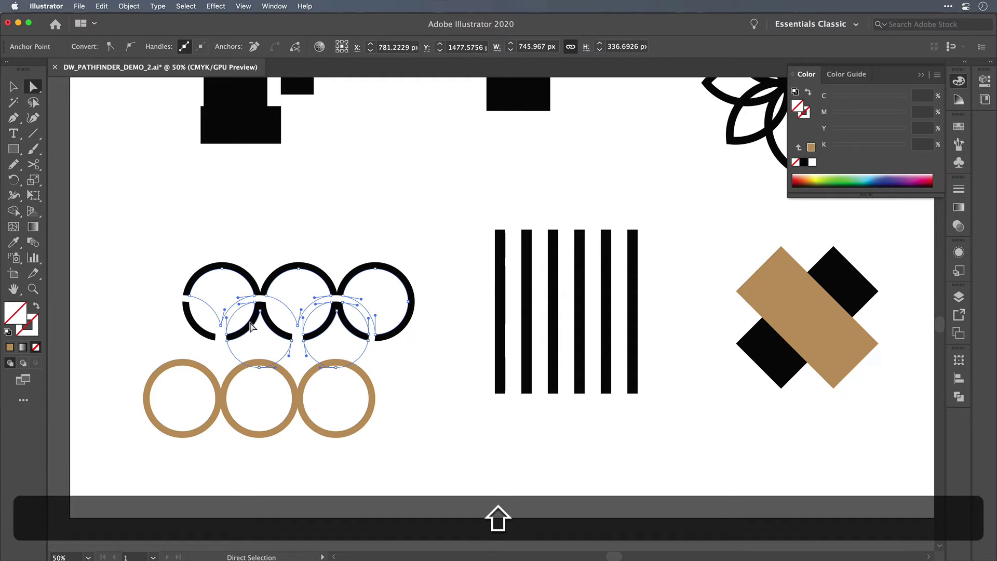
key(BackSpace)
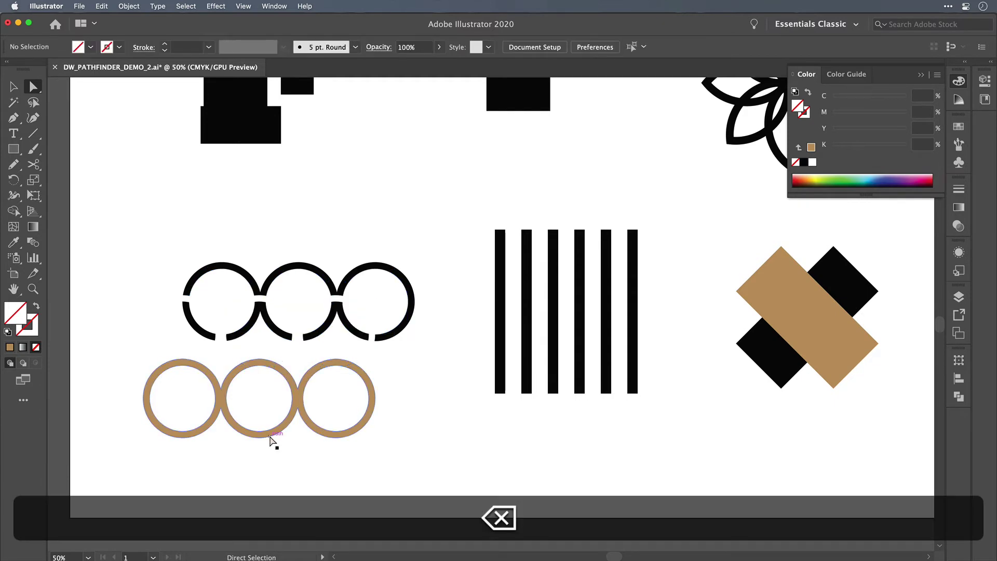
Step: Move the row of tan rings straight back up so it overlaps the black rings
key(v)
drag(292, 378, 288, 311)
click(441, 412)
scroll(441, 413, down, 2)
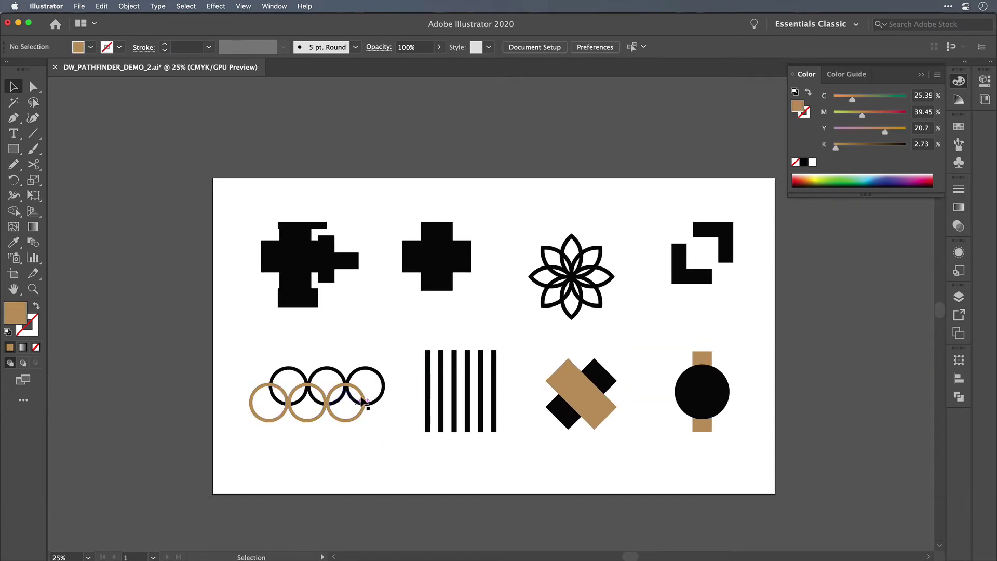
Step: Undo the ring edits back to before the Merge and examine the uncut ring outlines in Outline view
key(super+z)
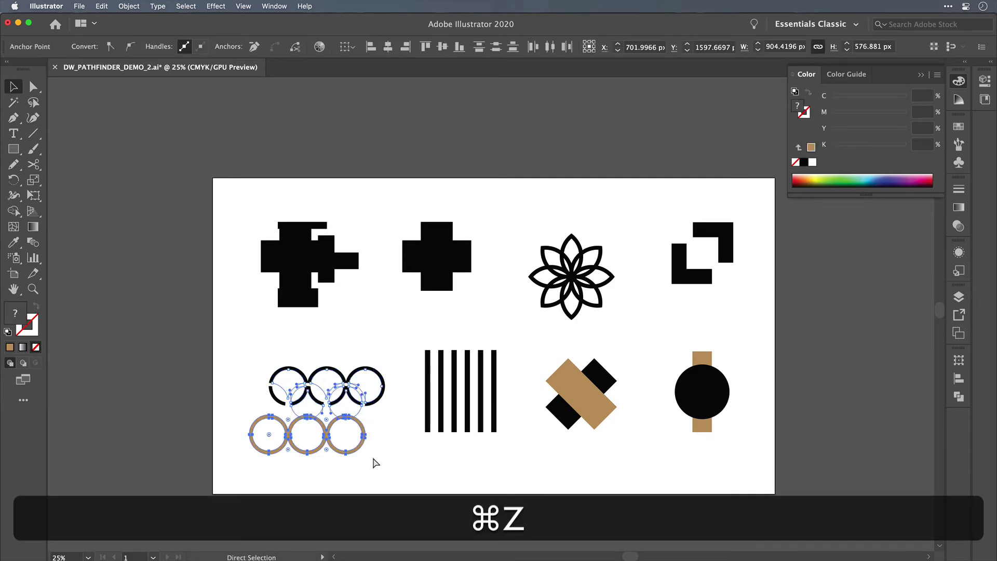
click(376, 456)
key(super+y)
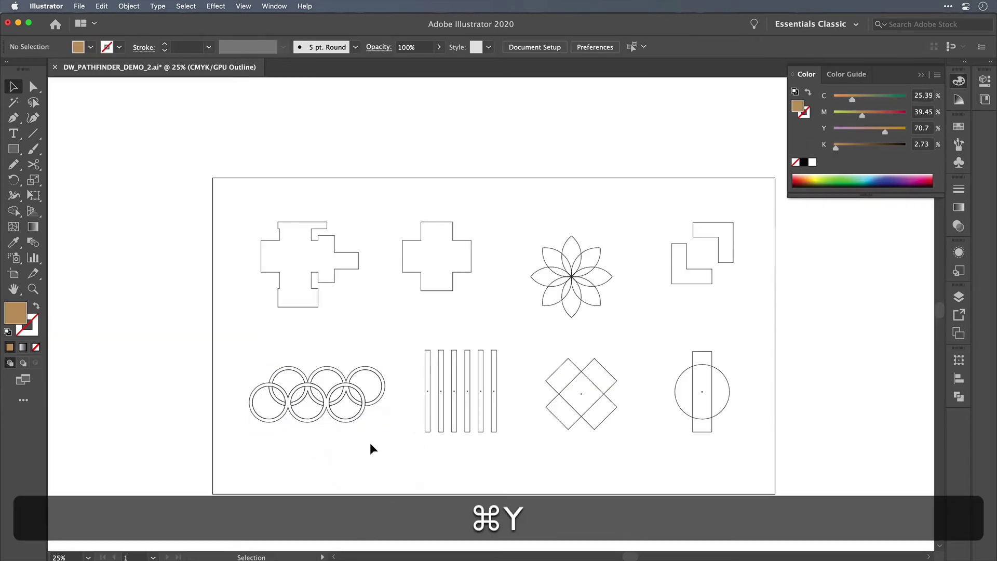
scroll(343, 441, up, 1)
key(alt+super+z)
click(320, 449)
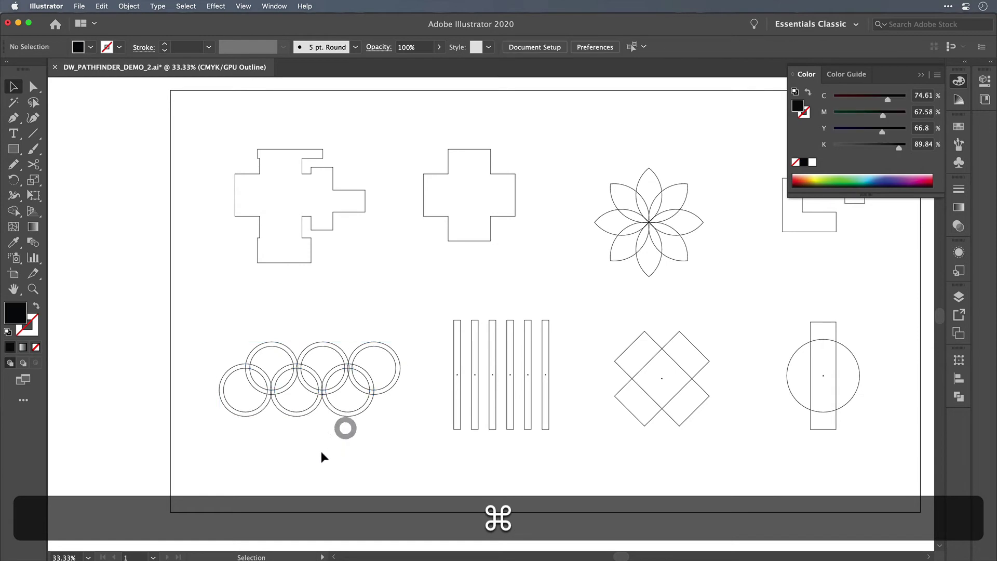
scroll(316, 451, up, 1)
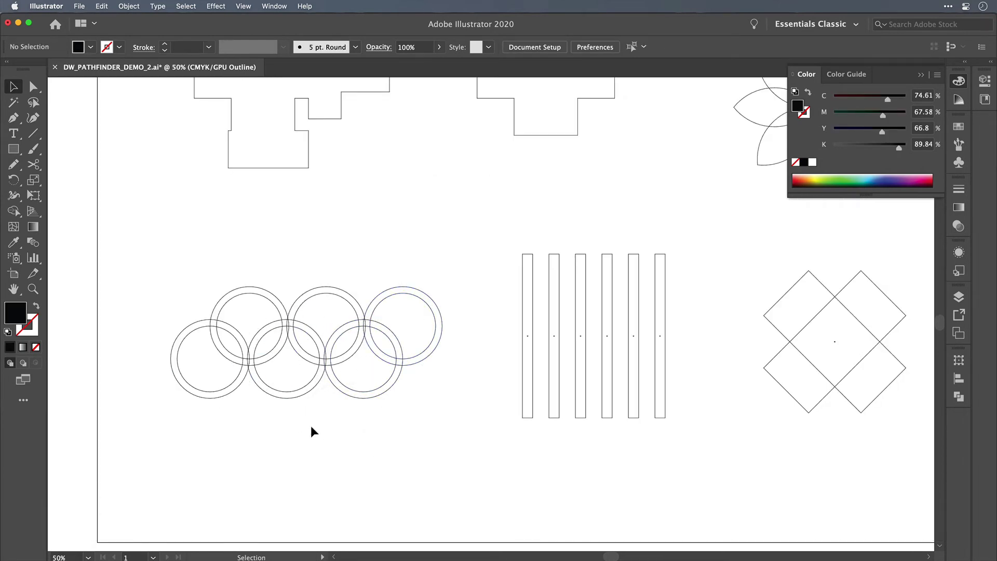
Step: Merge all the black and tan rings again while in Outline view, and return to the normal preview
drag(166, 256, 167, 255)
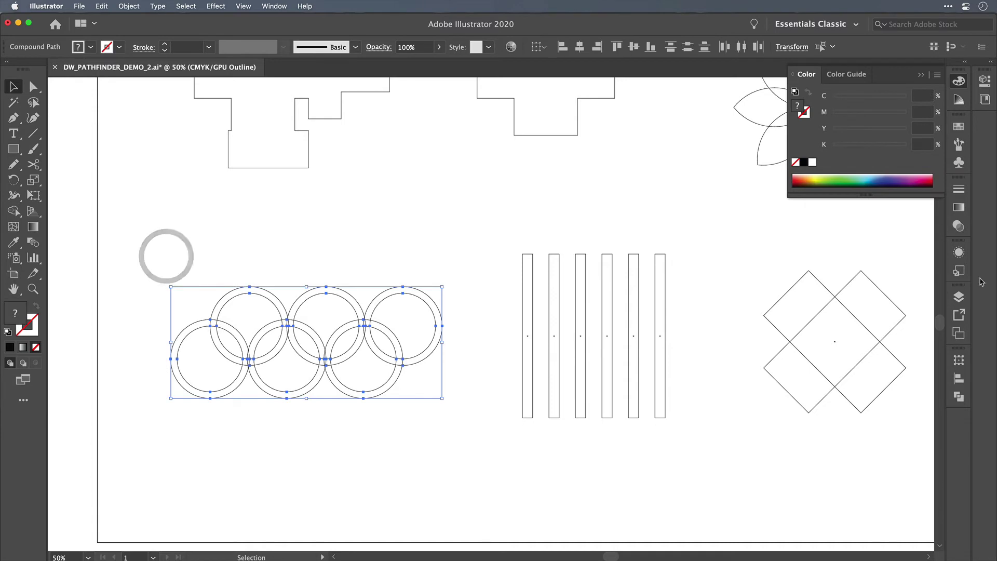
click(959, 296)
click(959, 396)
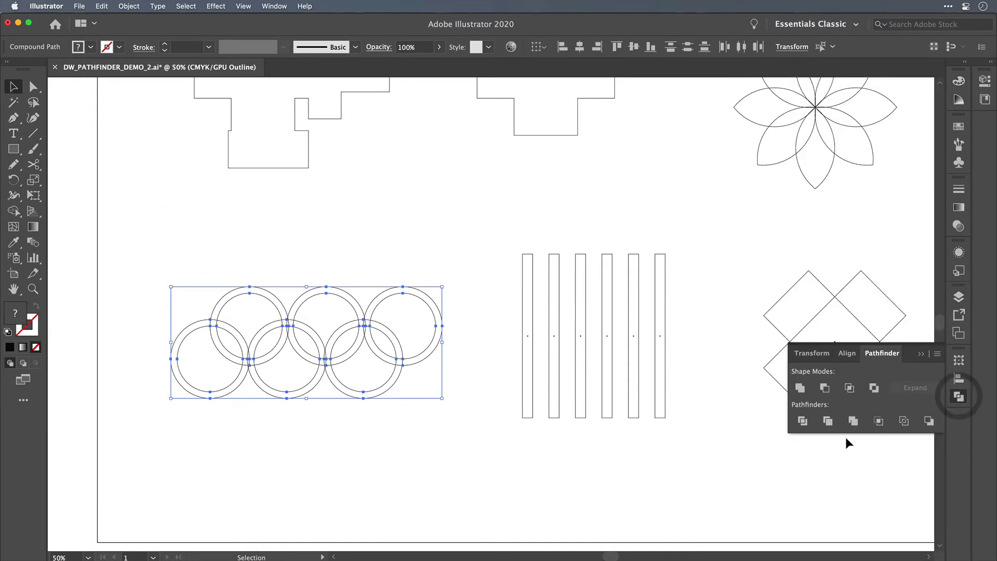
click(853, 421)
click(373, 446)
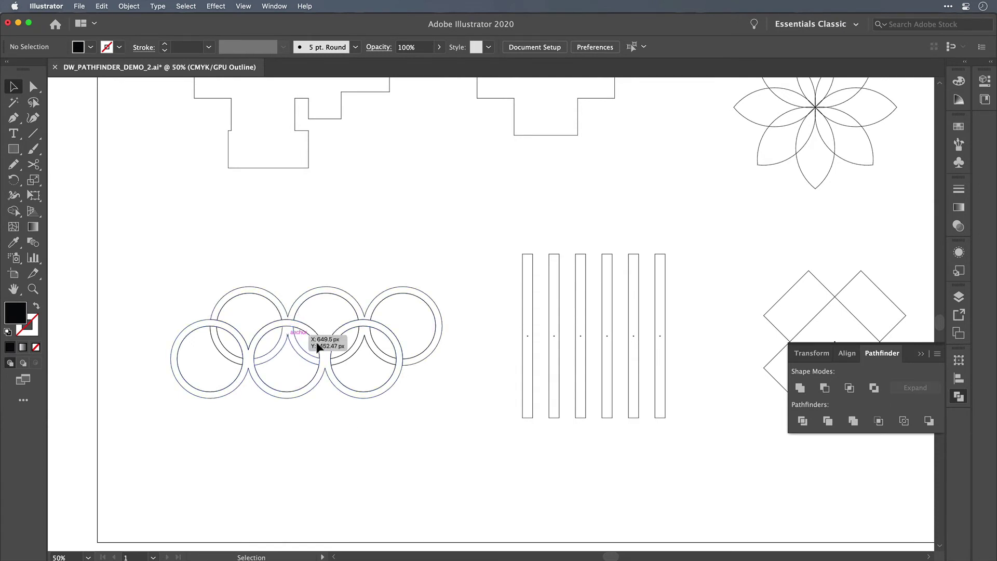
key(super+y)
alt+super+click(385, 466)
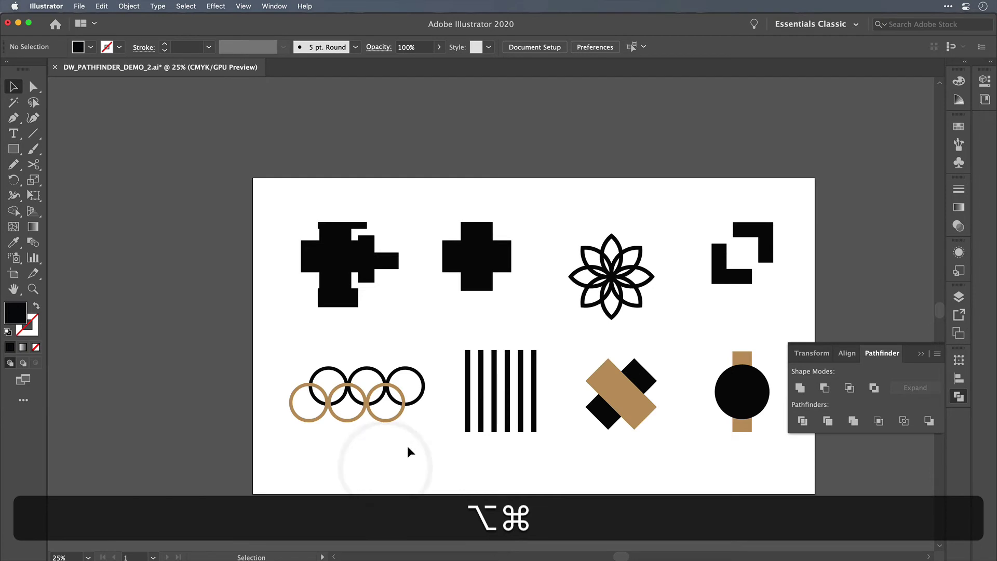
Step: Draw a black circle centred over the six vertical bars, nearly as wide as the whole set
scroll(396, 445, up, 2)
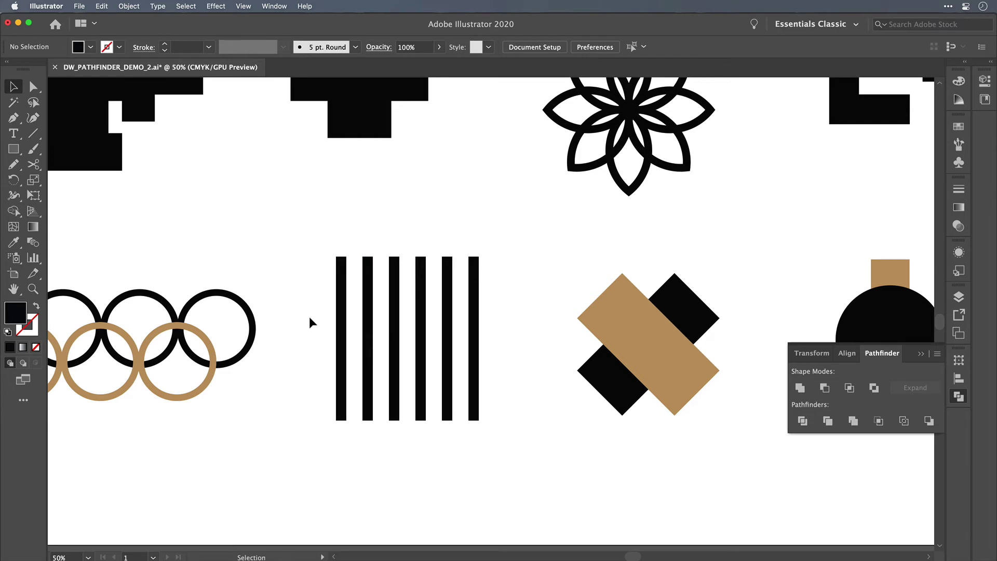
click(529, 335)
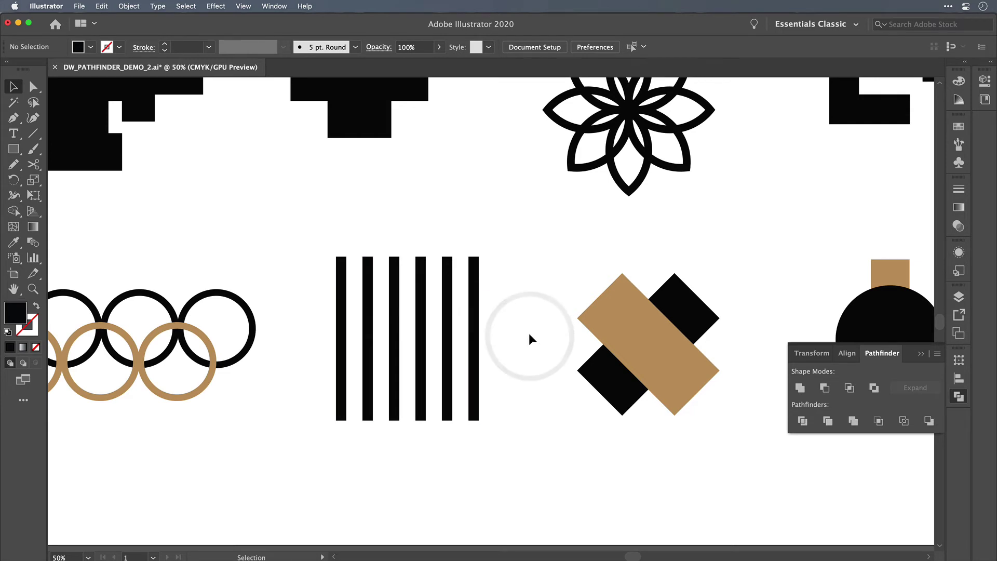
key(l)
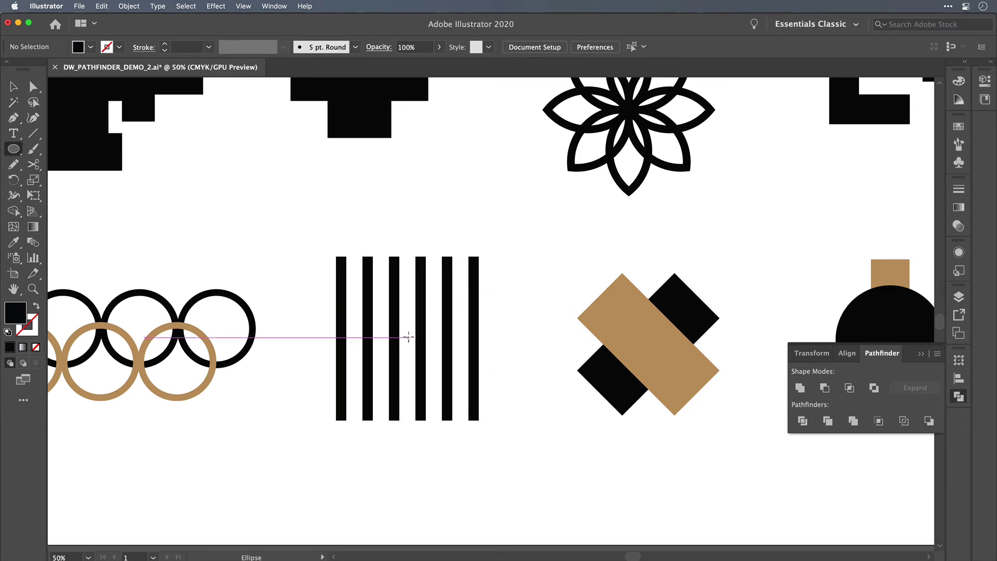
drag(408, 338, 336, 286)
key(v)
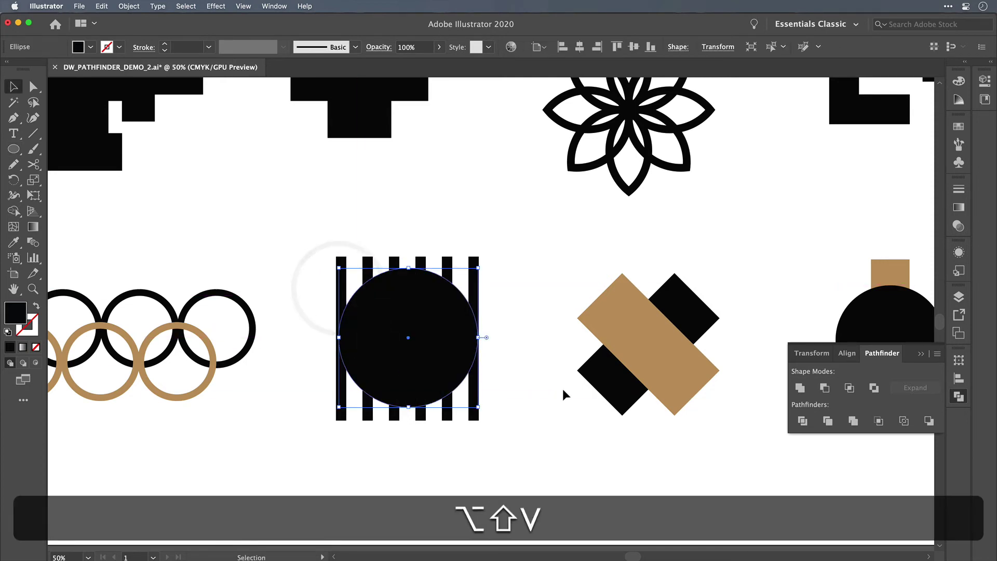
click(564, 390)
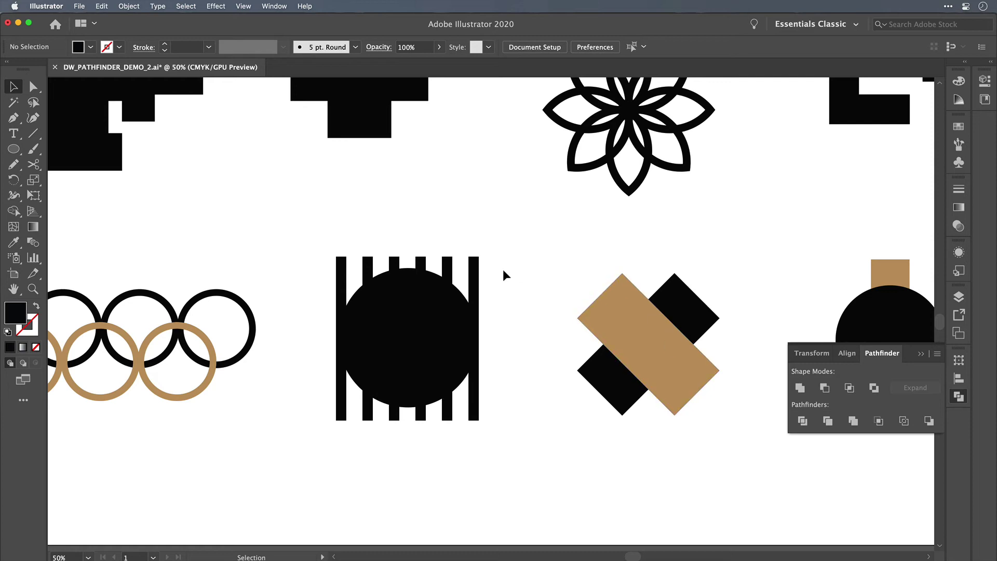
Step: Try to Intersect the black circle with the six separate vertical bars
drag(522, 252, 307, 431)
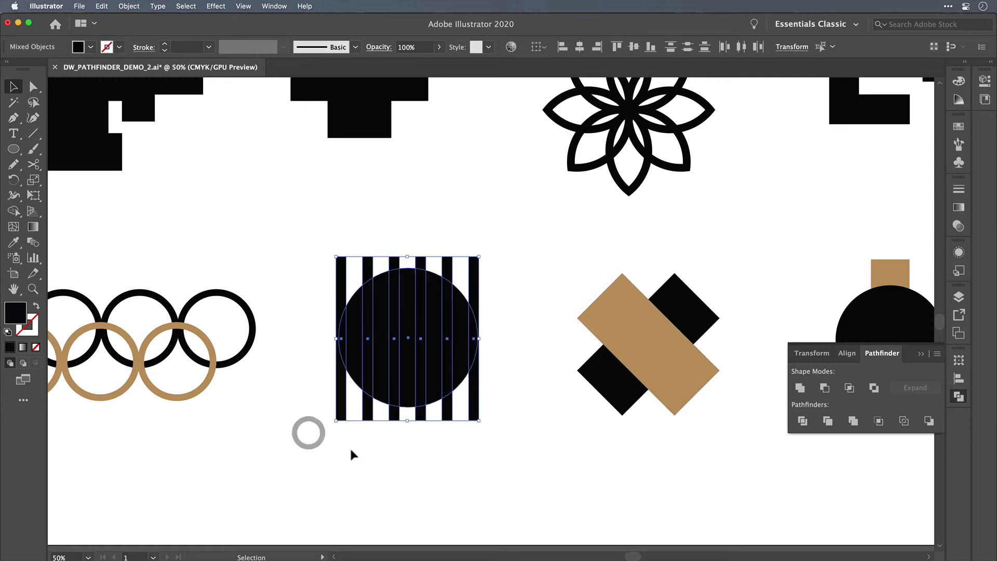
click(850, 389)
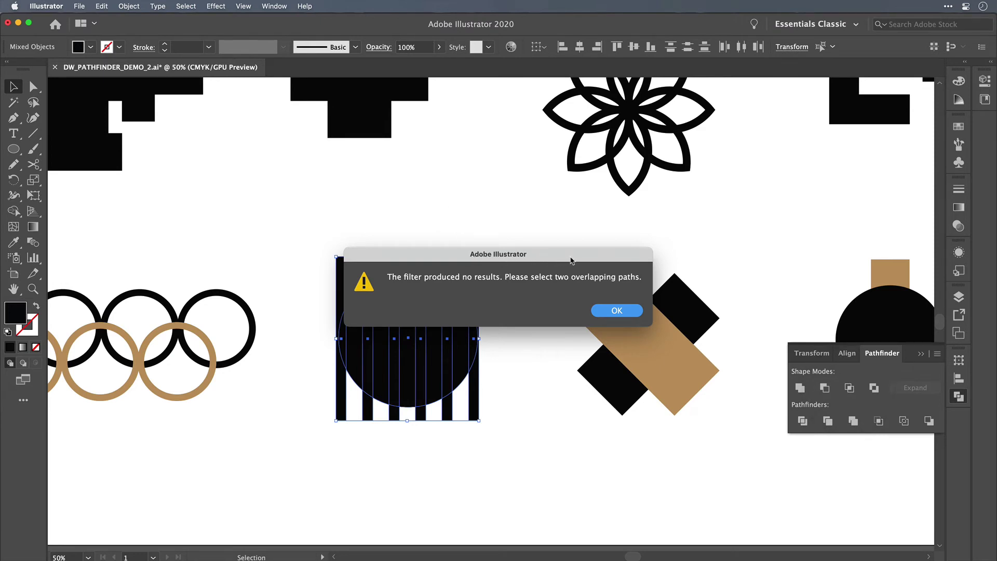
drag(571, 260, 450, 167)
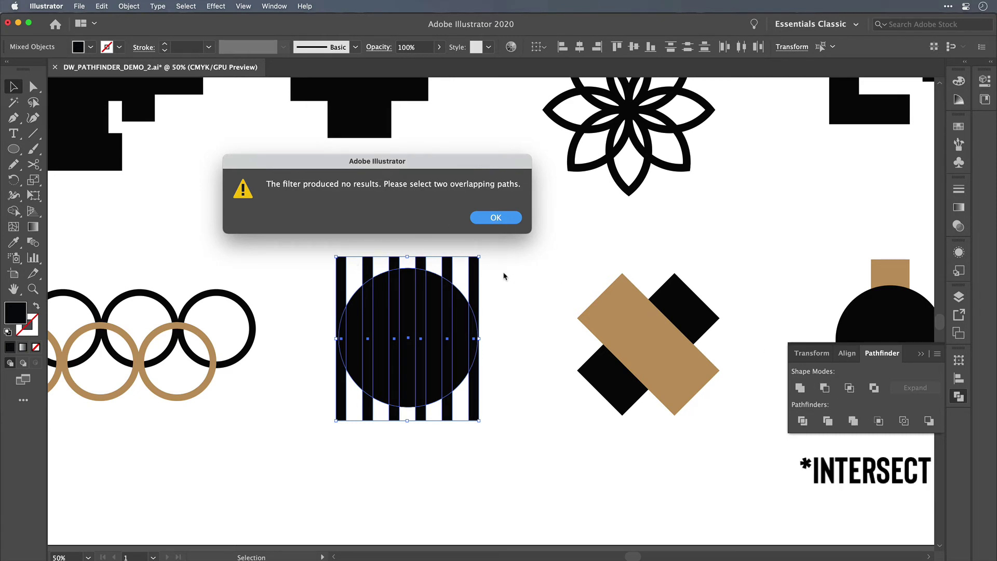
click(498, 217)
click(521, 254)
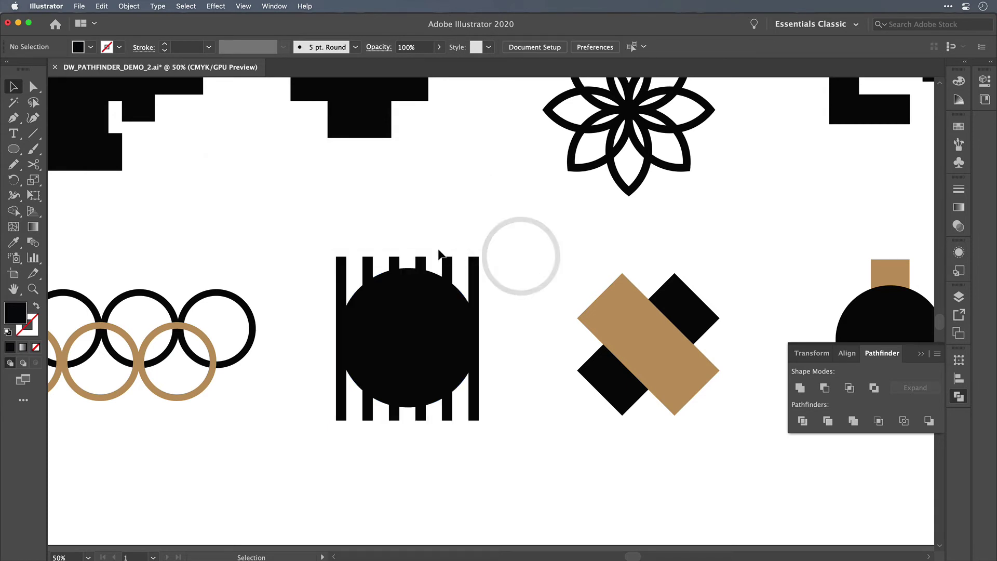
Step: Draw a thin black rectangle along the upper ends of the six bars and Unite it with them
key(m)
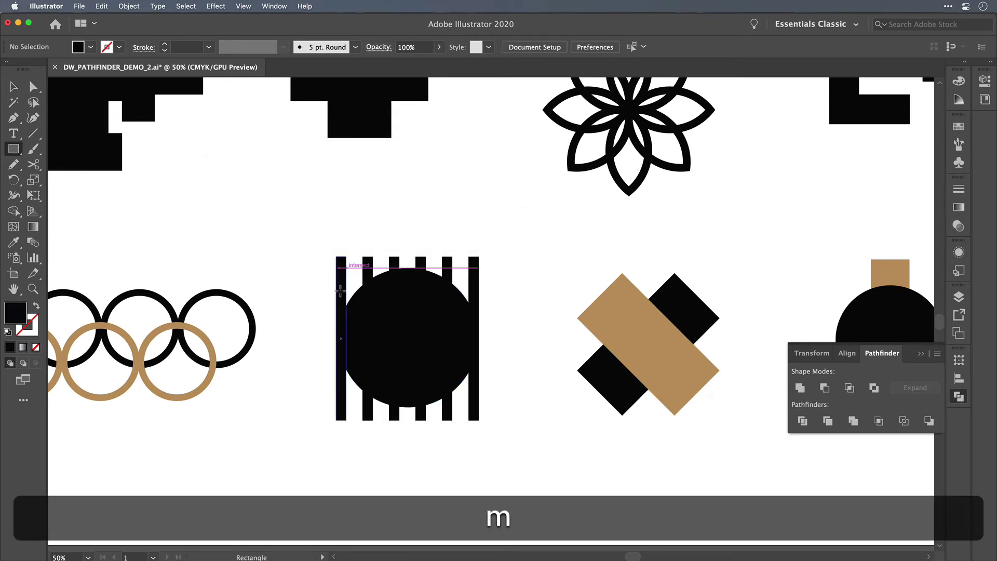
mouse_move(336, 256)
mouse_down()
mouse_move(481, 240)
mouse_move(525, 220)
mouse_move(324, 263)
mouse_up()
key(v)
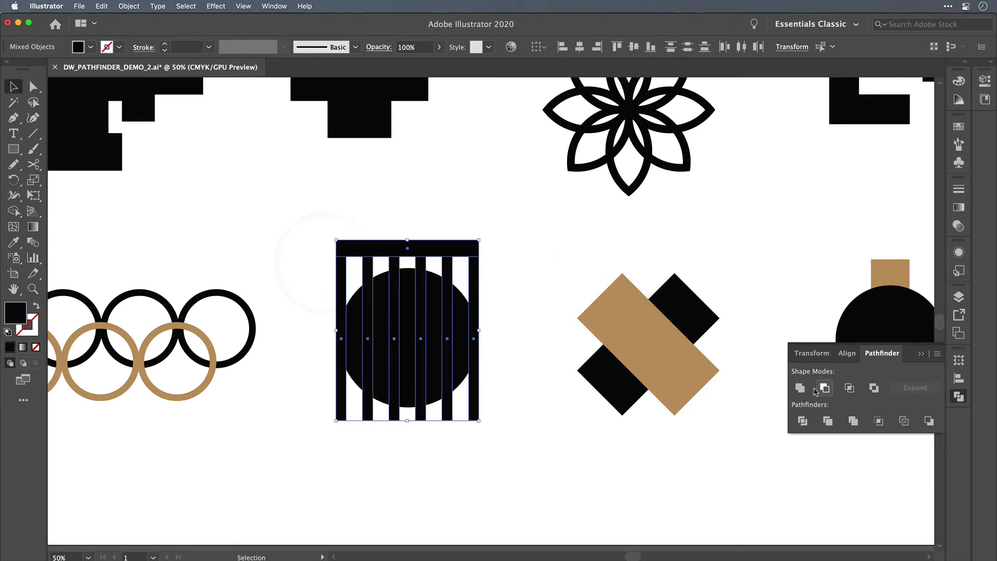
click(801, 390)
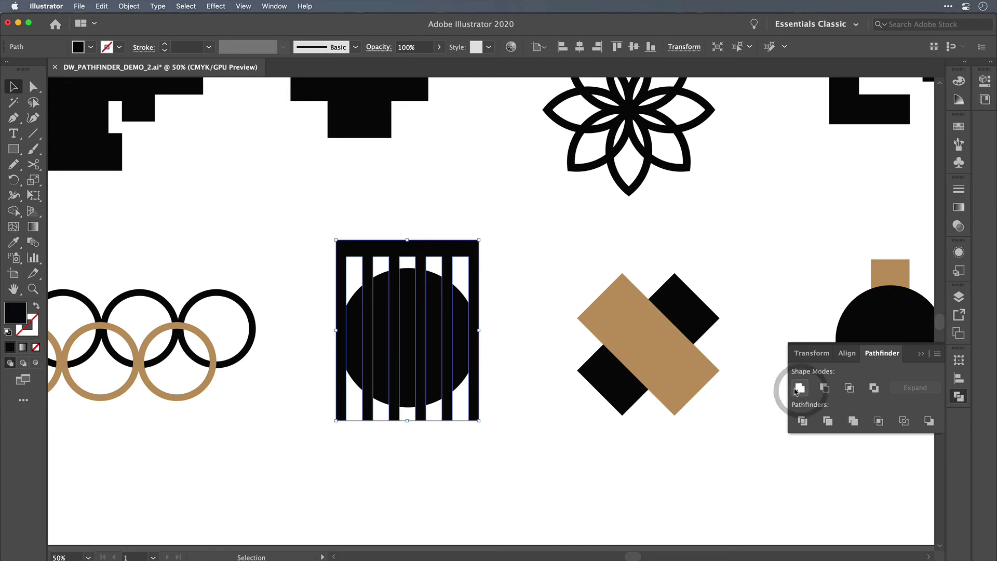
click(523, 264)
Step: Intersect the united bar shape with the black circle
click(350, 393)
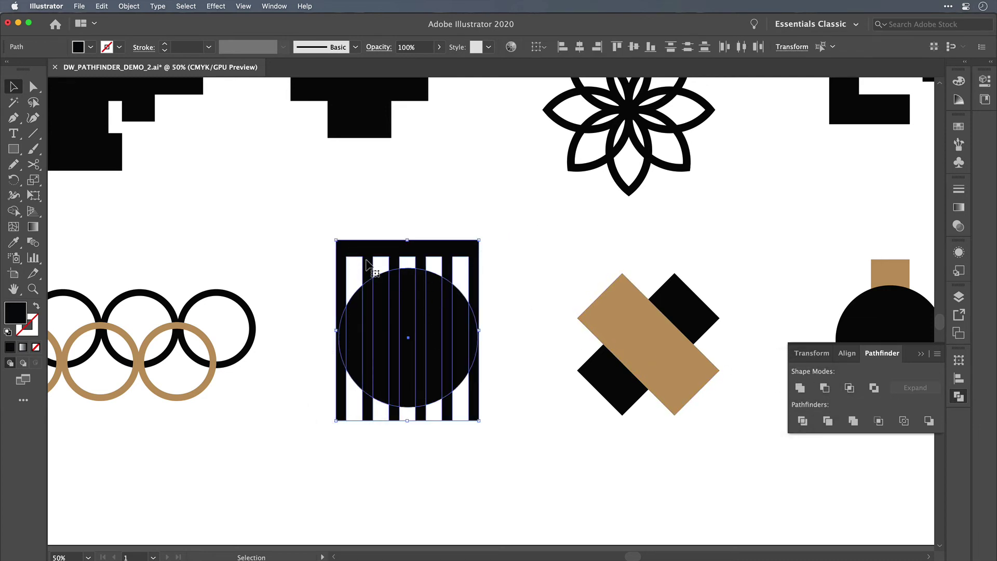
click(850, 388)
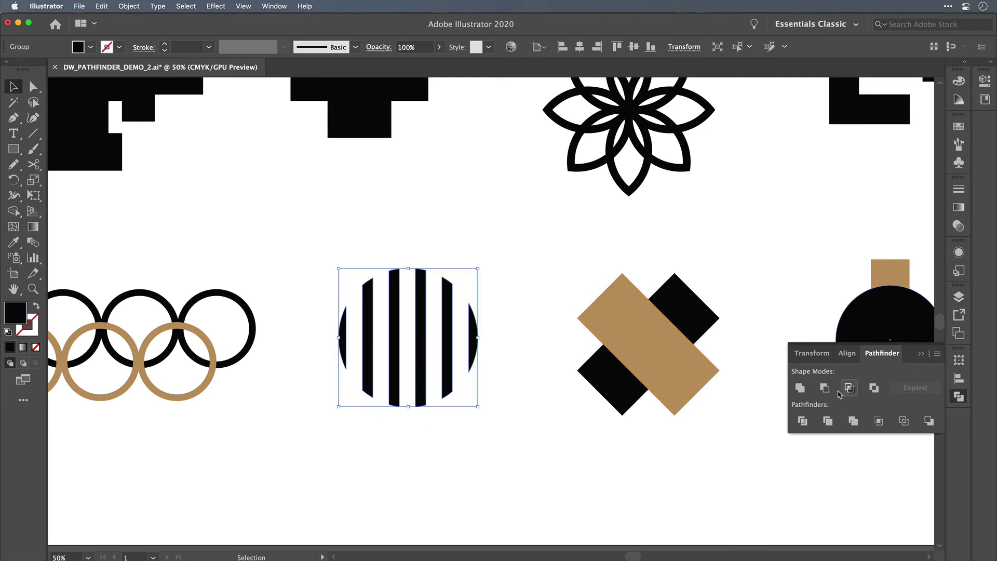
click(440, 457)
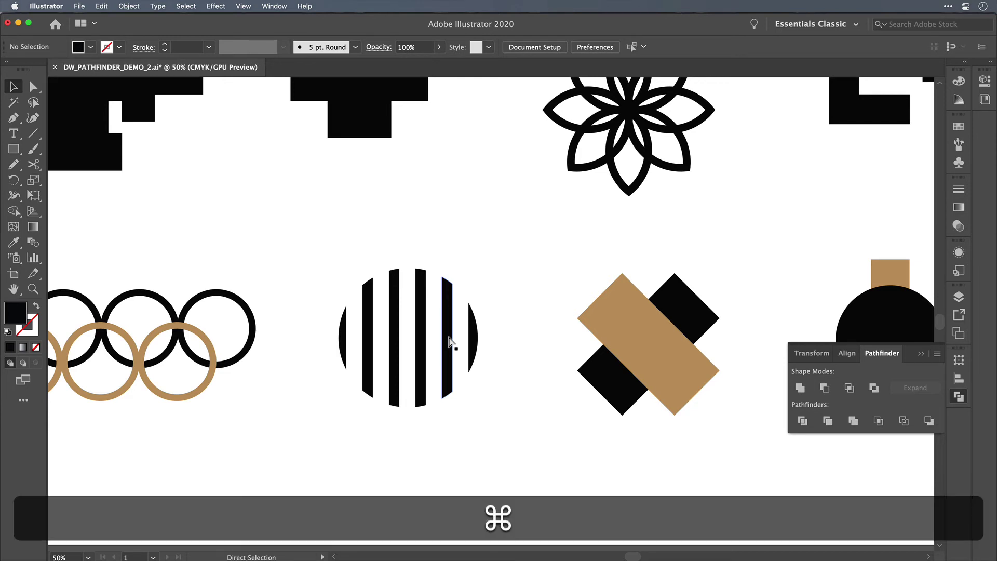
Step: Undo the Intersect and Unite operations and delete the thin rectangle joining the bars
key(super+z)
click(536, 256)
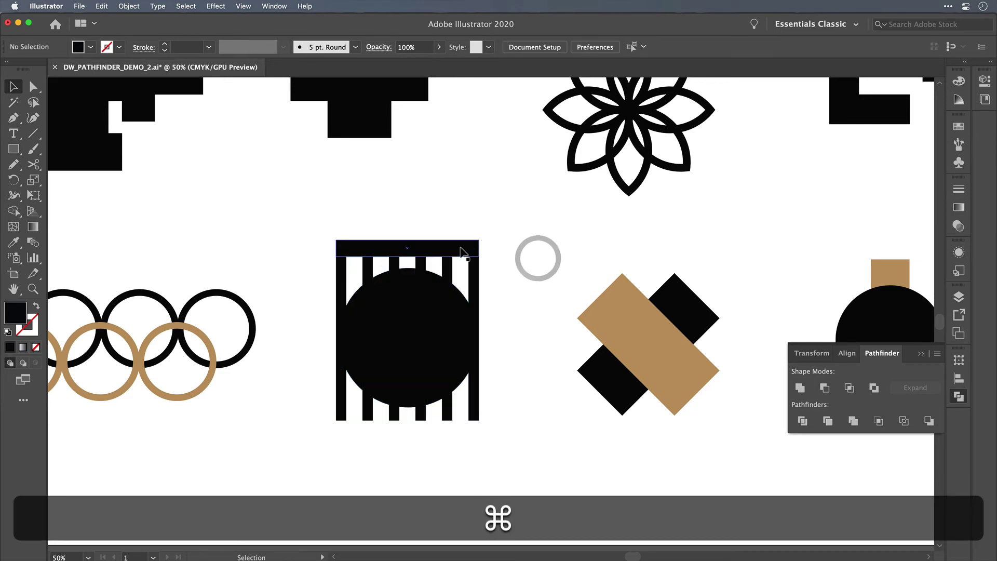
click(459, 247)
key(BackSpace)
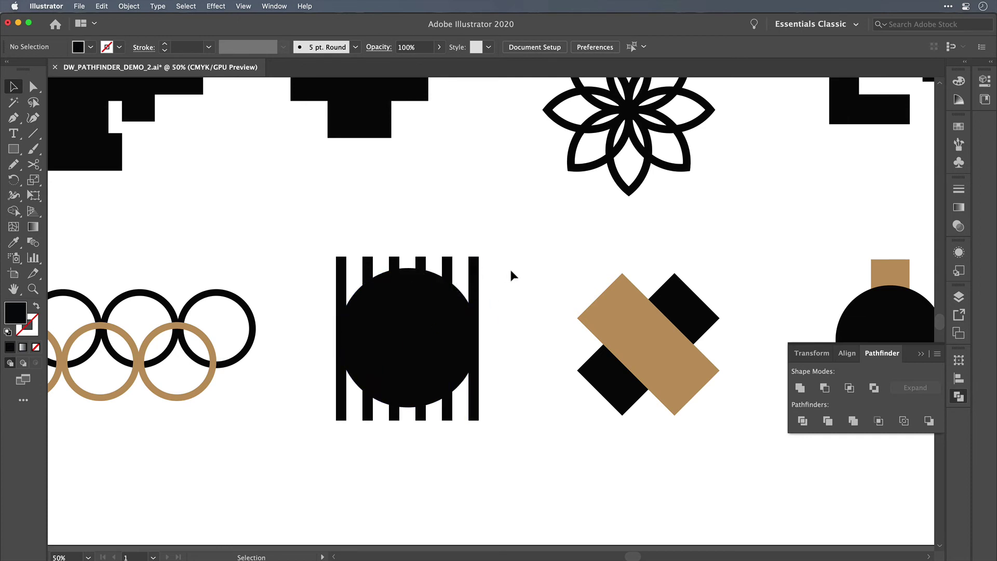
Step: Make a clipping mask from the black circle and the six vertical bars, and check its paths in Outline view
drag(514, 262, 317, 450)
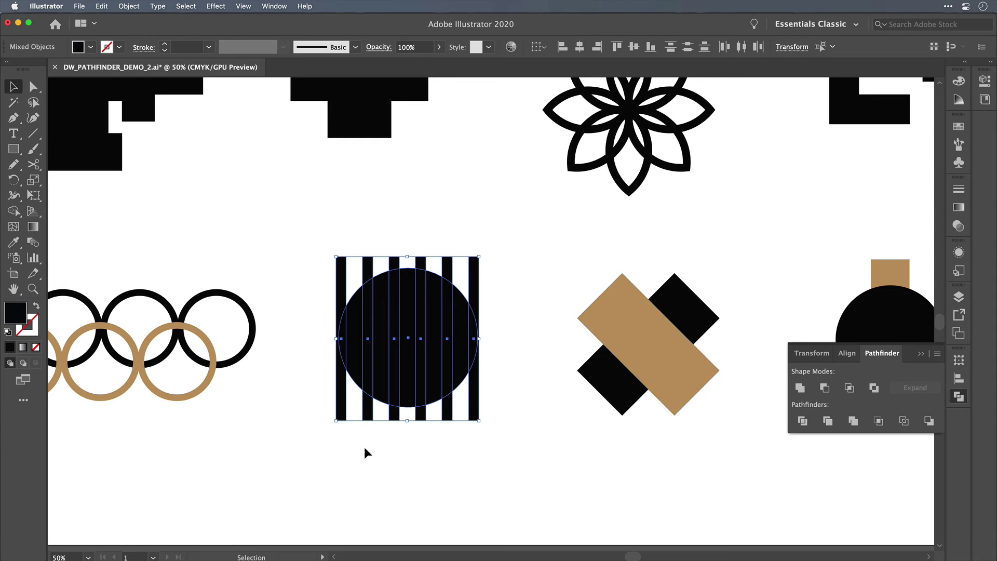
click(510, 271)
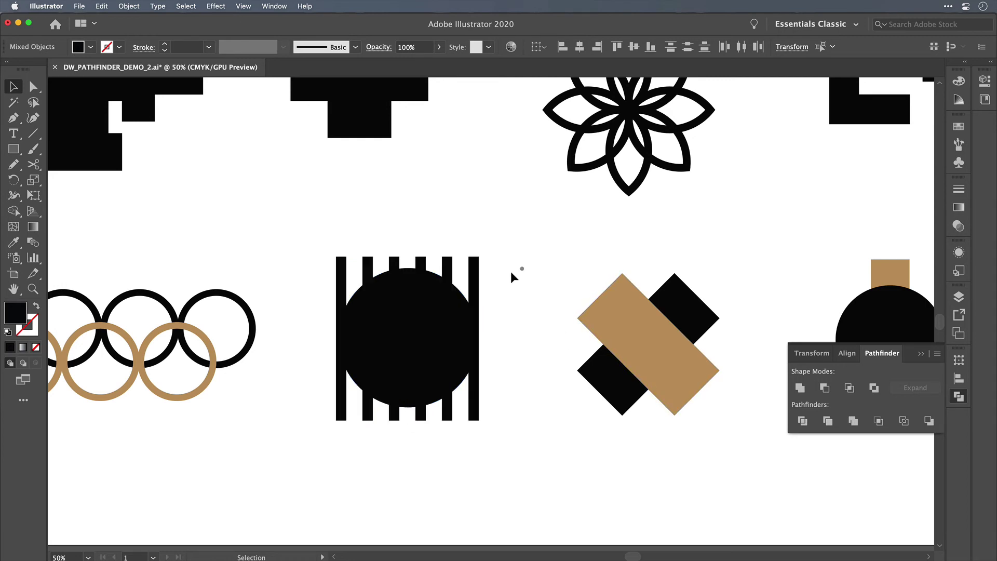
click(459, 301)
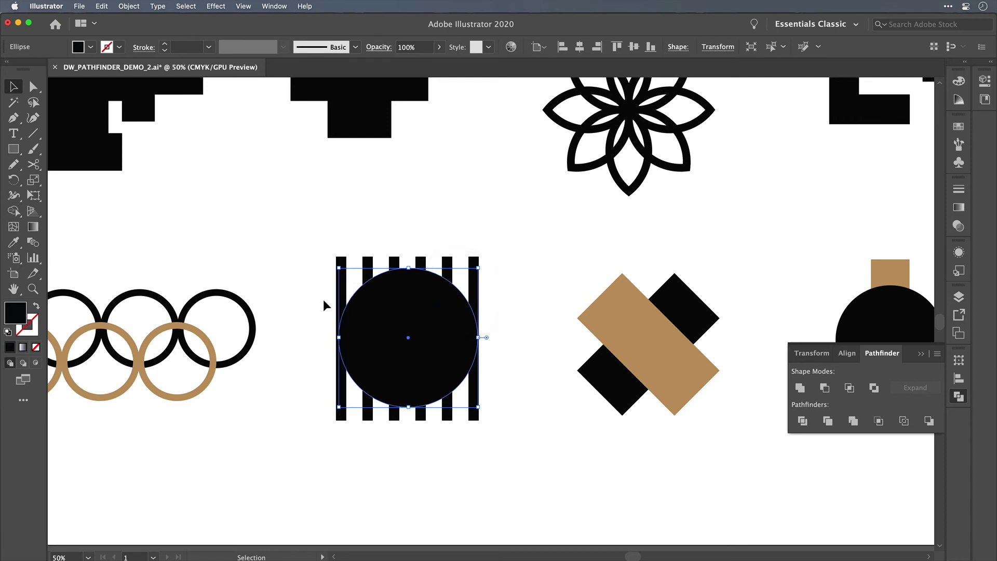
drag(315, 266, 512, 402)
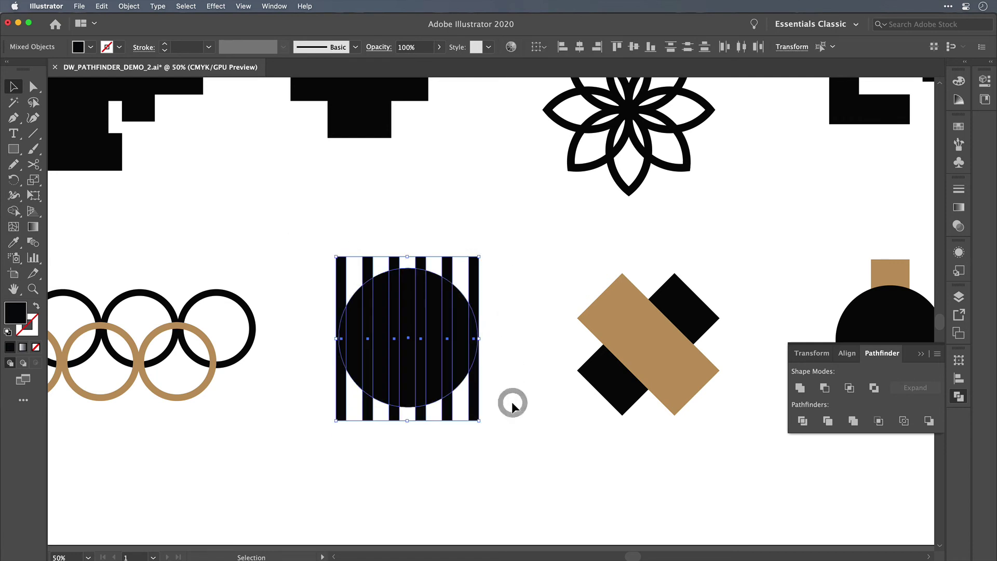
key(super)
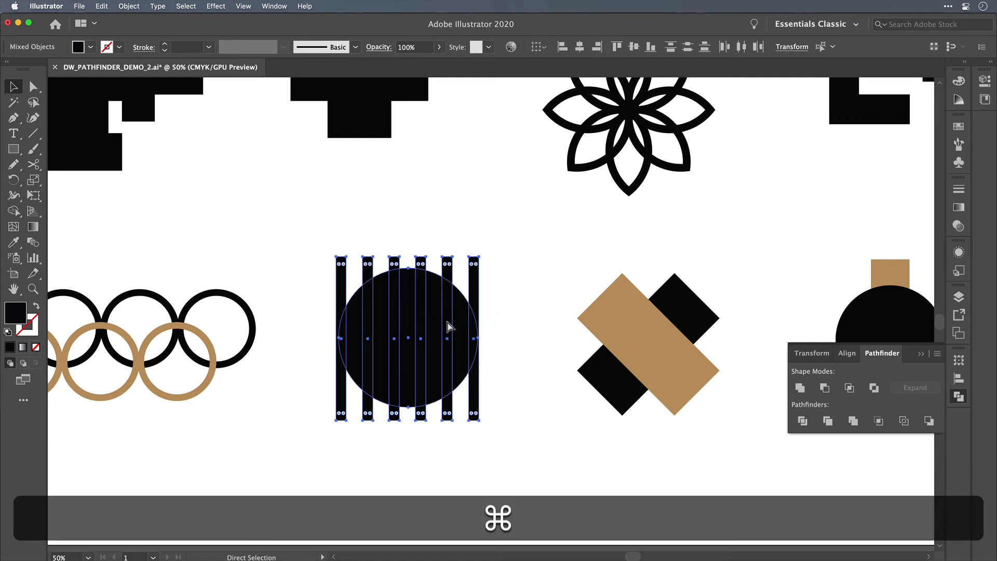
key(super+7)
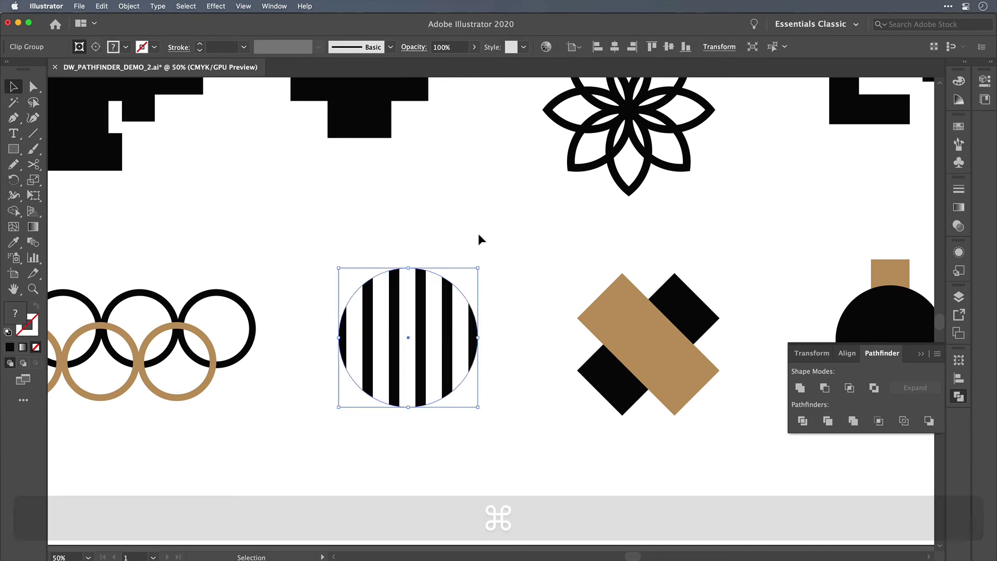
click(523, 234)
key(super)
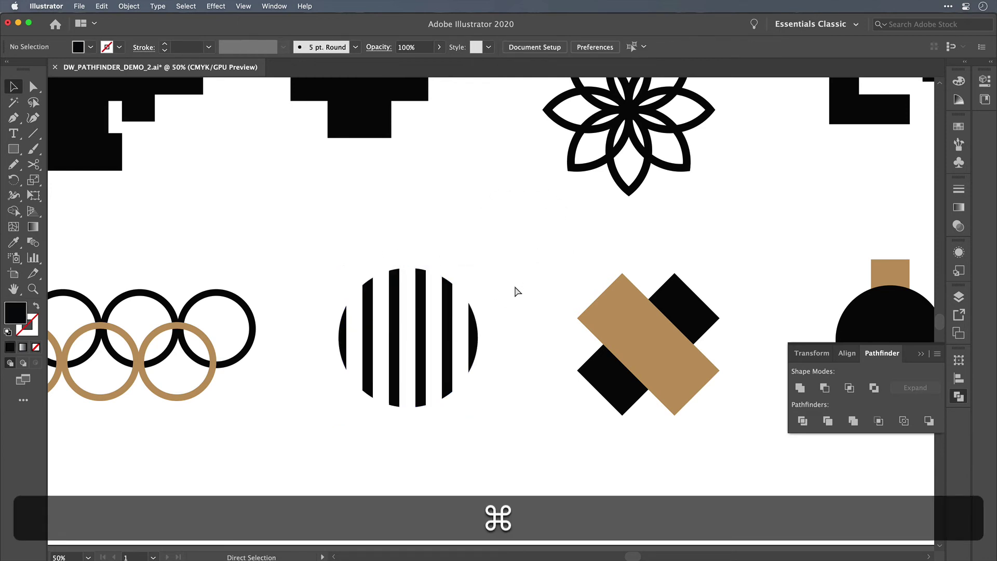
key(super+y)
key(super)
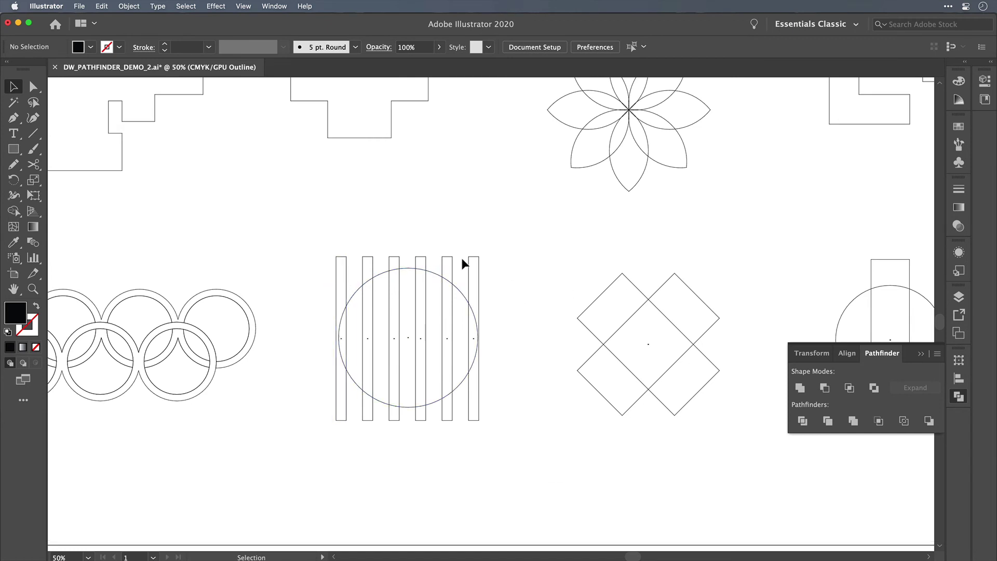
key(super)
key(super+y)
Step: Apply Pathfinder Crop to the clipped bars and check the resulting paths in Outline view
drag(526, 266, 334, 423)
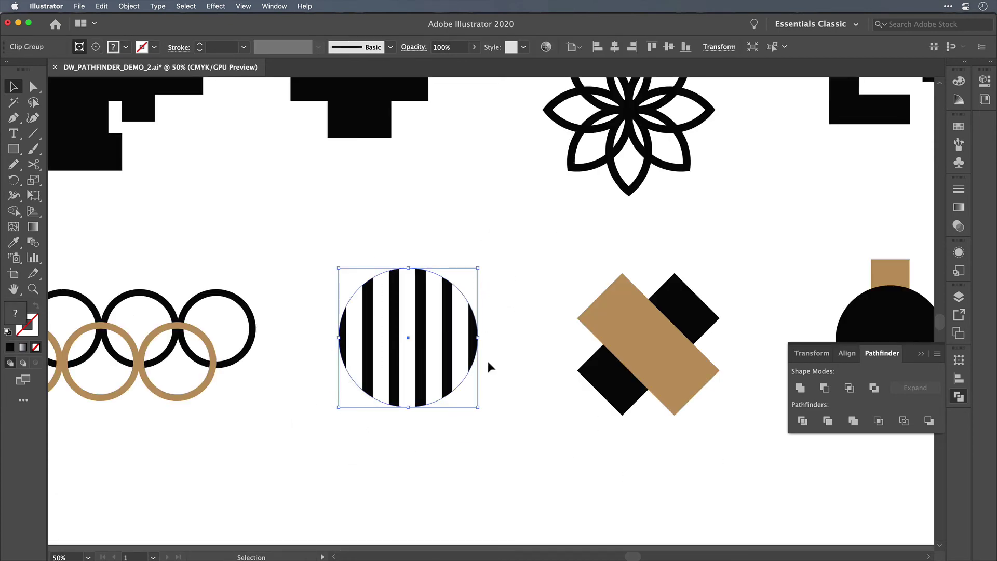
scroll(430, 325, up, 1)
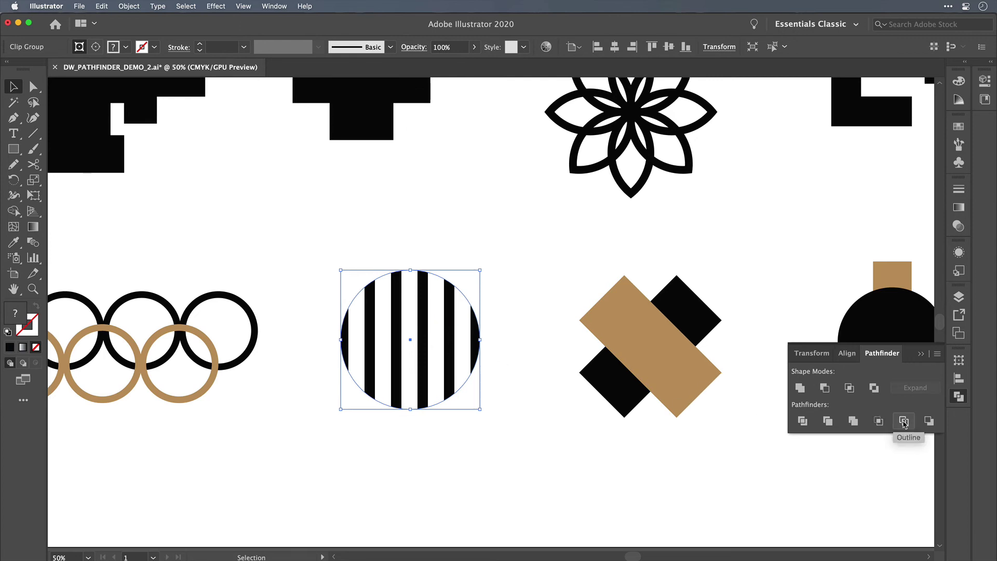
click(879, 421)
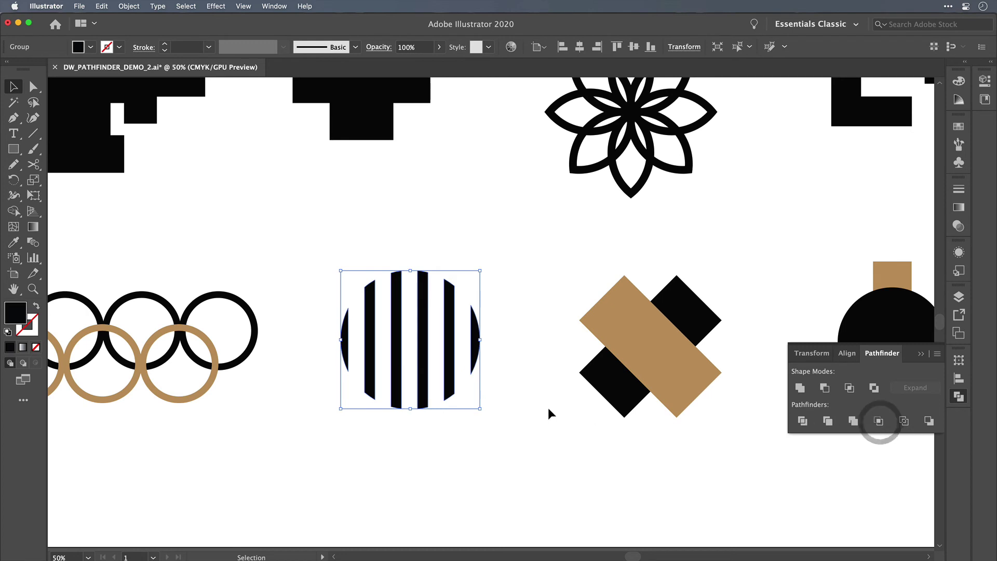
click(569, 409)
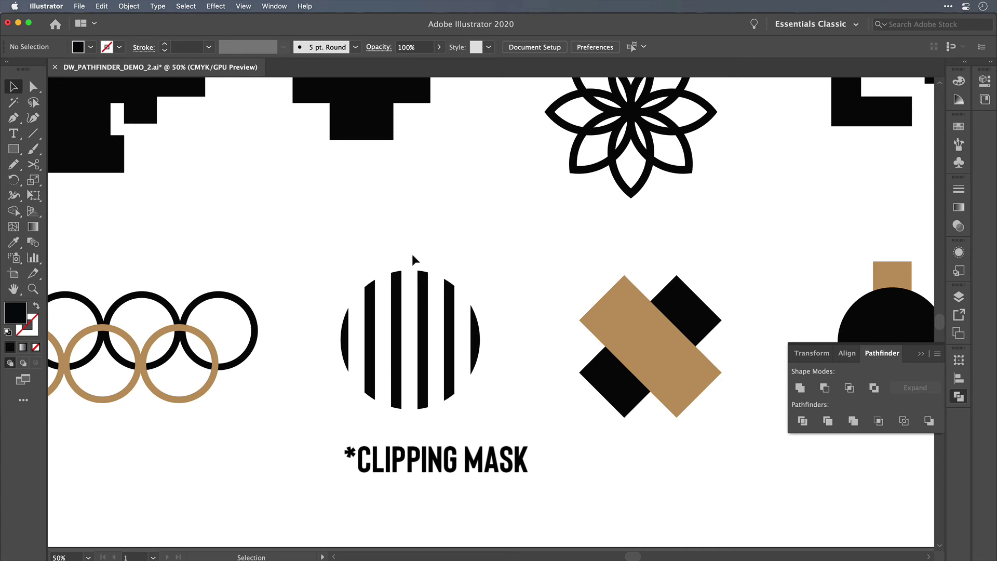
key(super+y)
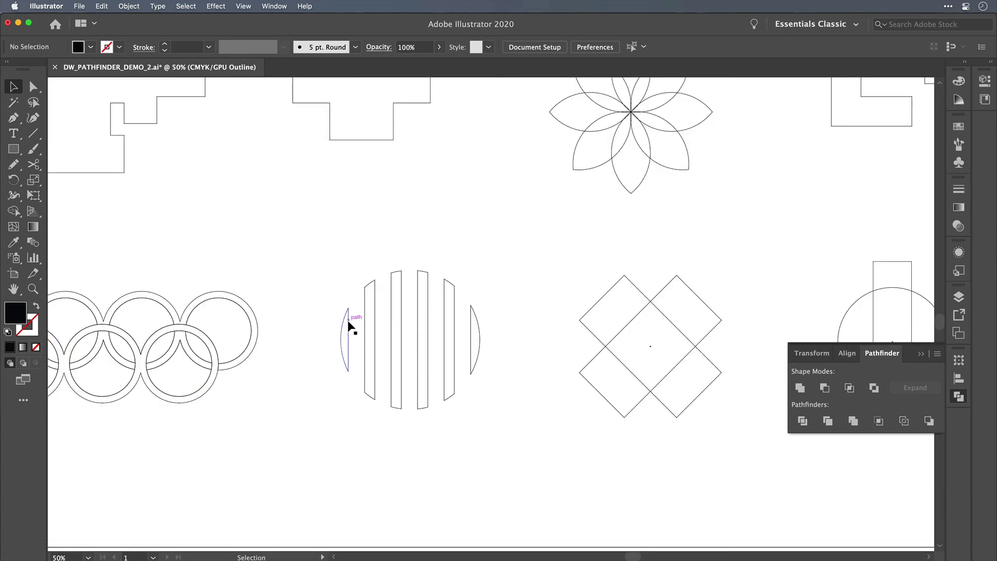
key(super)
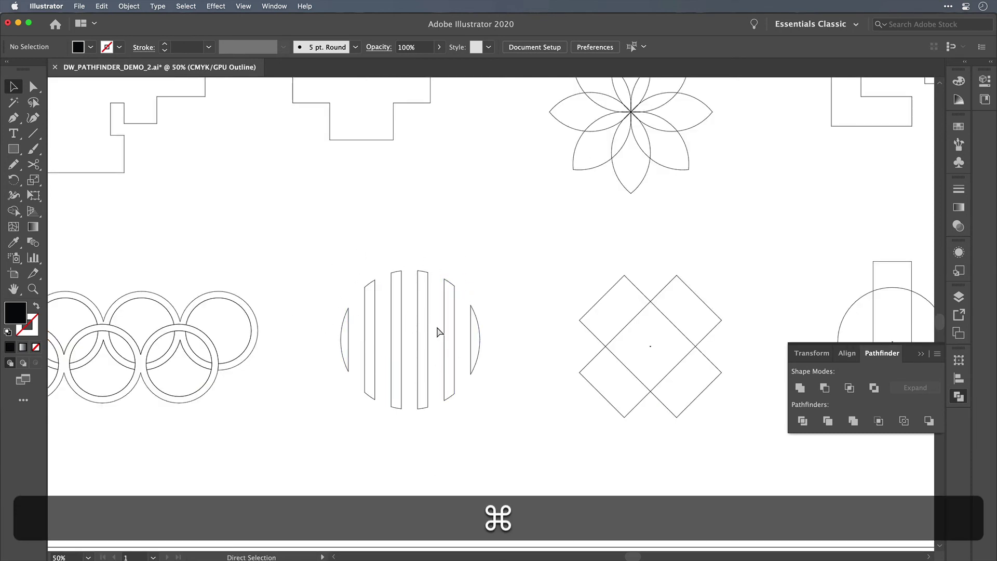
key(super+y)
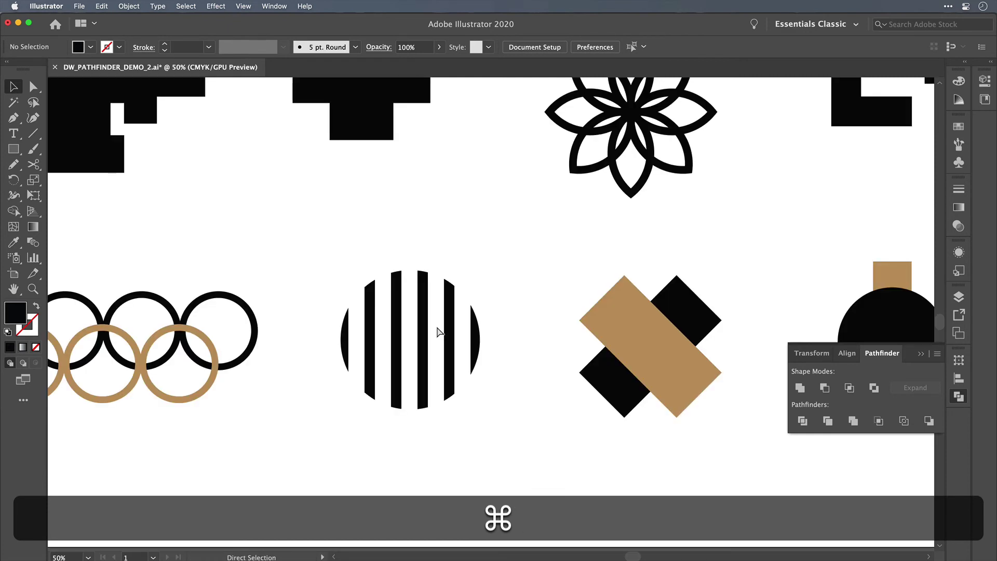
Step: Undo the Crop and the clipping mask on the circle and bars
key(super+z)
key(super)
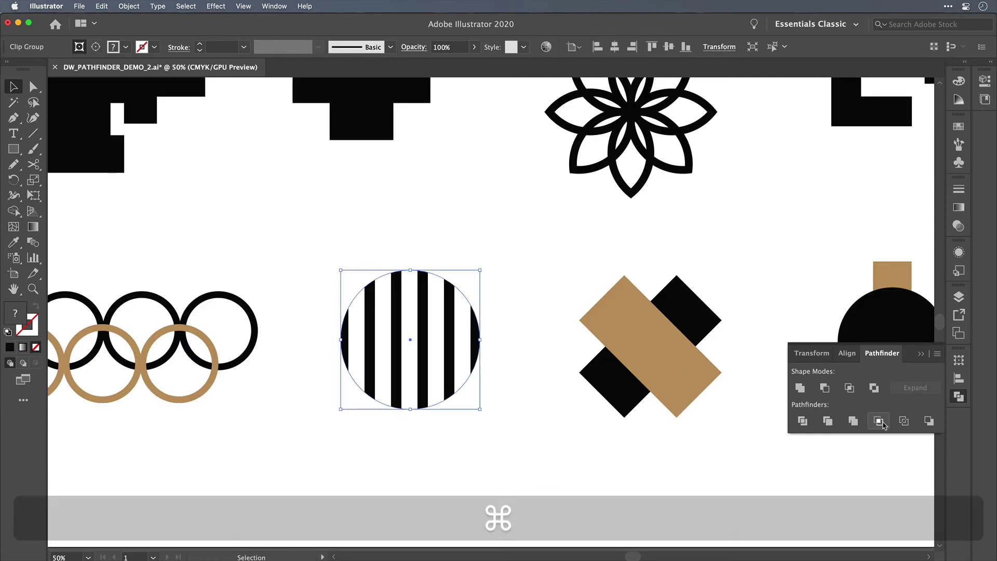
key(super+z)
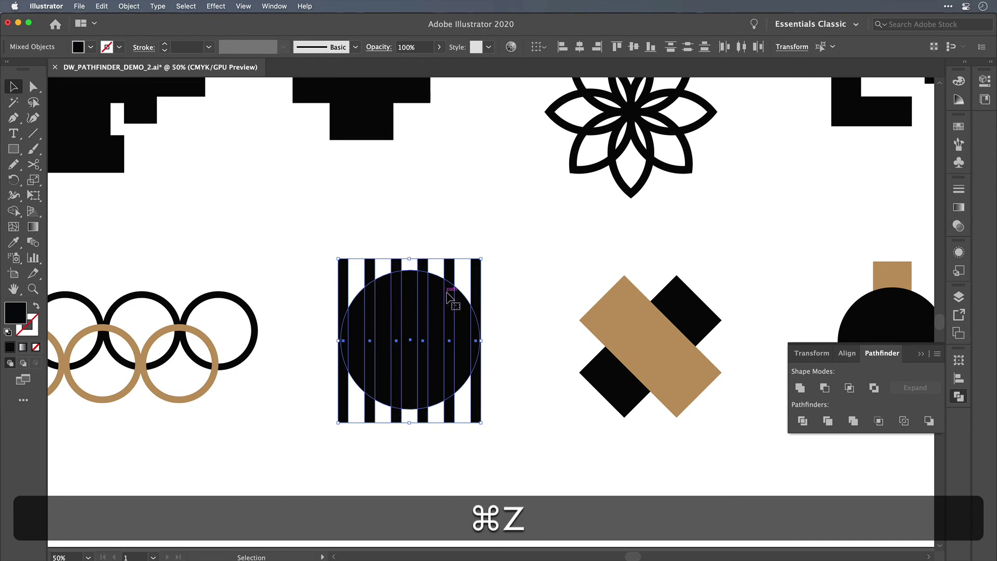
Step: Apply Pathfinder Crop directly to the black circle and the six vertical bars
key(super+v)
drag(526, 267, 309, 422)
click(879, 420)
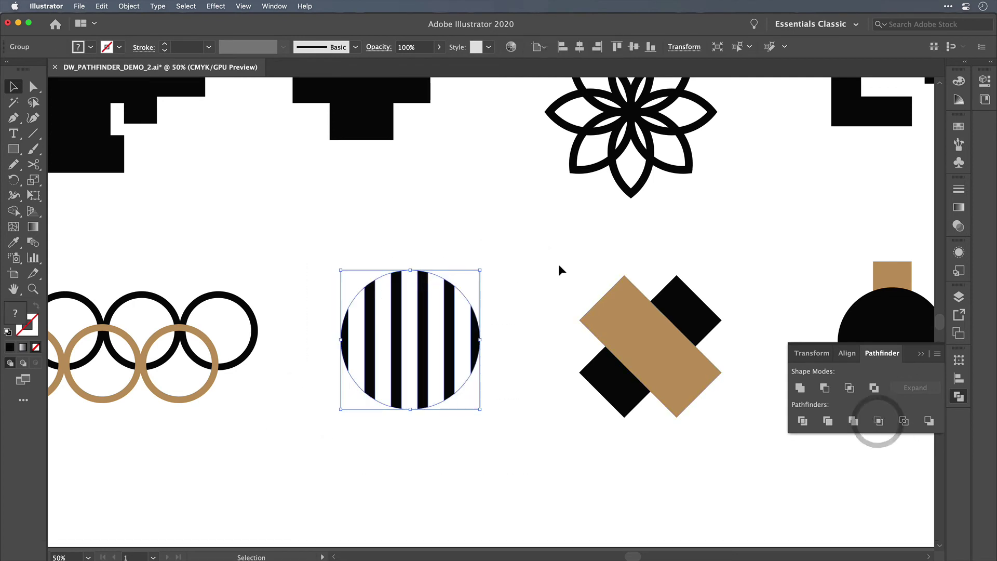
Step: Inspect the unfilled pieces between the cropped bars by selecting them individually
click(555, 265)
key(a)
click(457, 289)
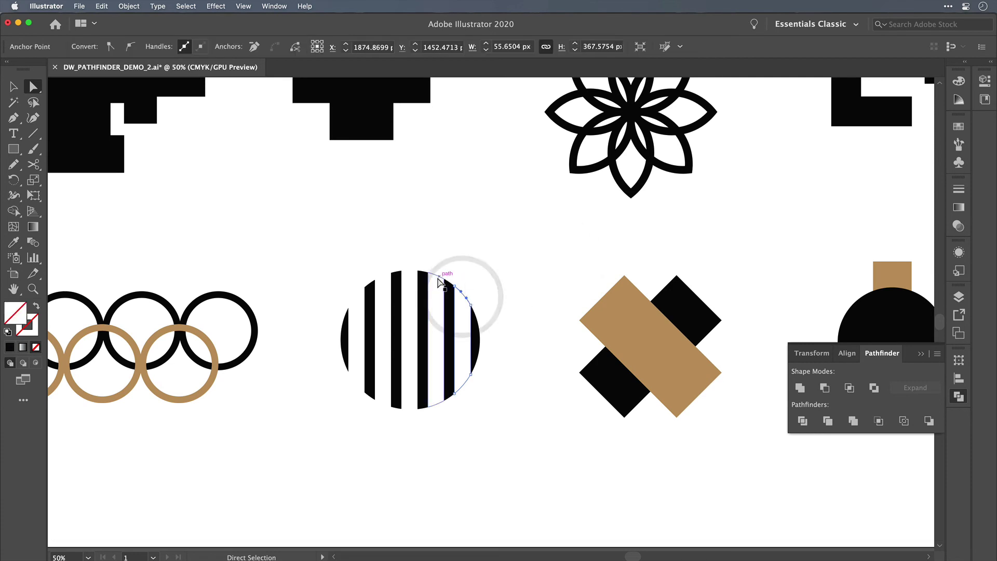
click(438, 279)
click(411, 272)
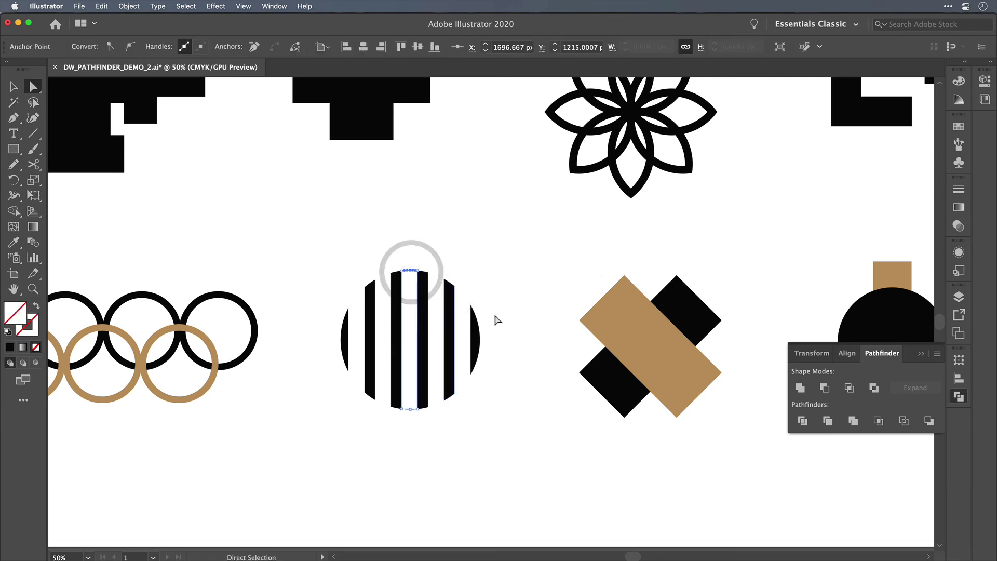
click(545, 273)
Step: Delete the unfilled pieces between the cropped bars using Outline view, check the remaining paths, and return to Preview
key(super+y)
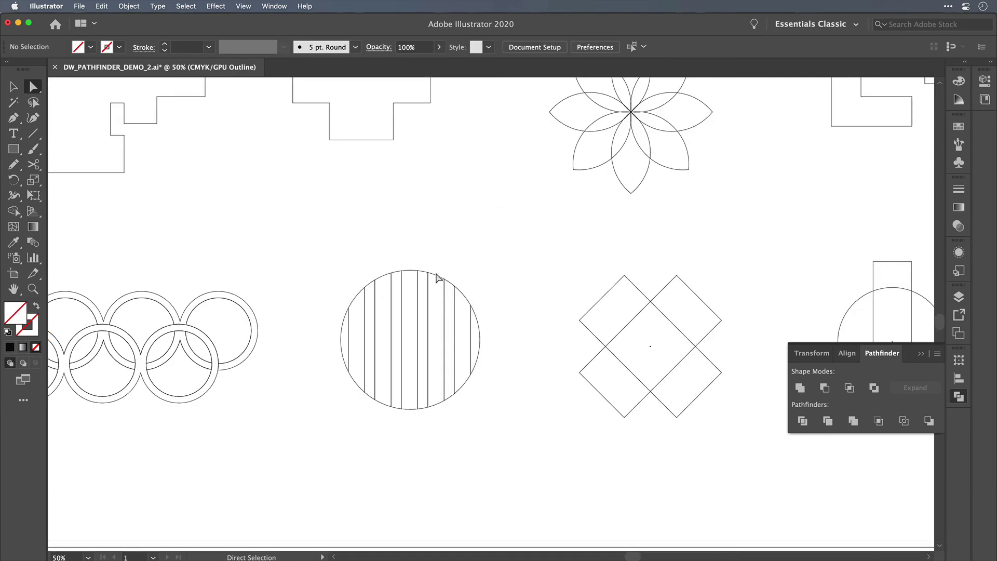
click(436, 275)
shift+click(453, 284)
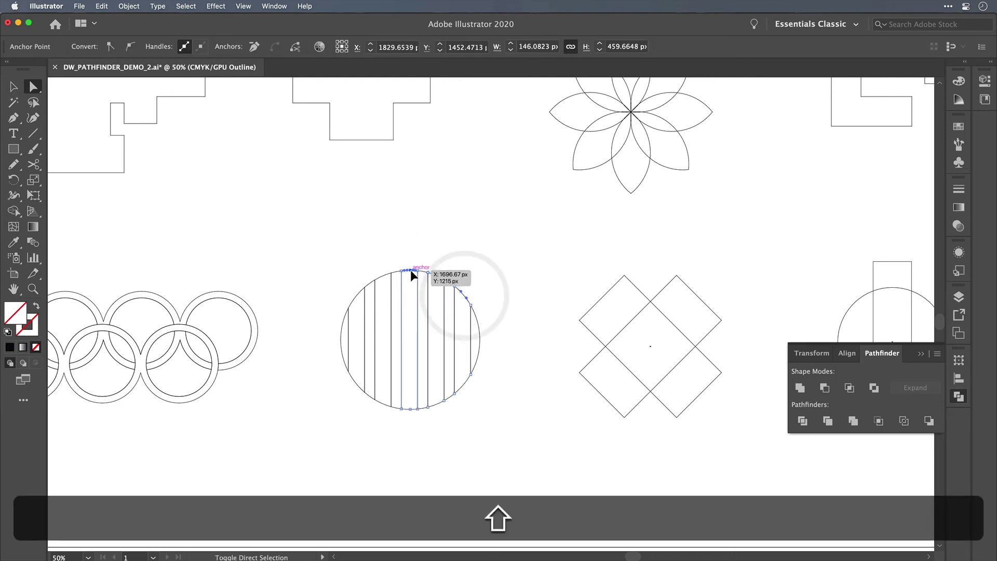
shift+click(410, 271)
shift+click(381, 273)
shift+click(356, 292)
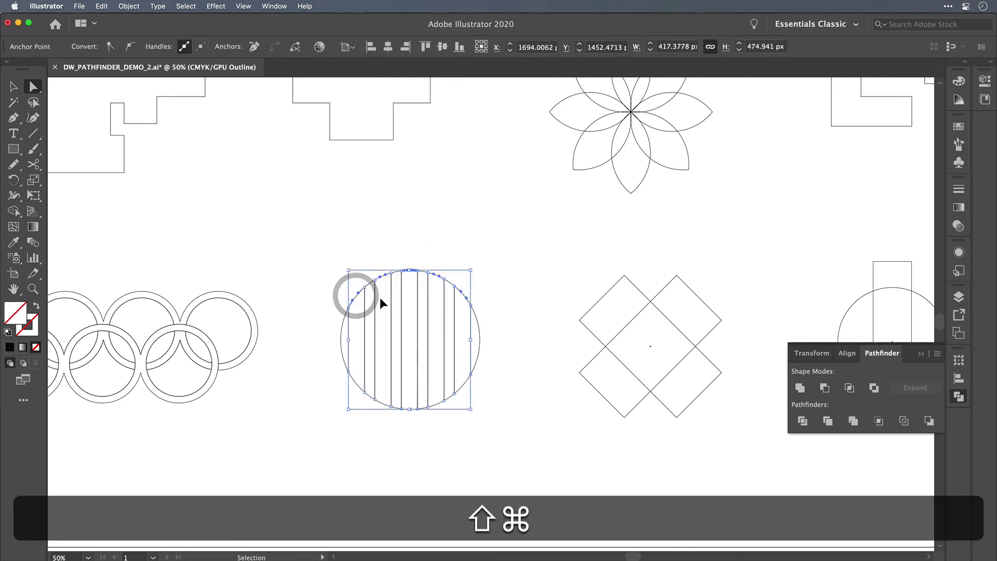
key(shift+super+y)
key(BackSpace)
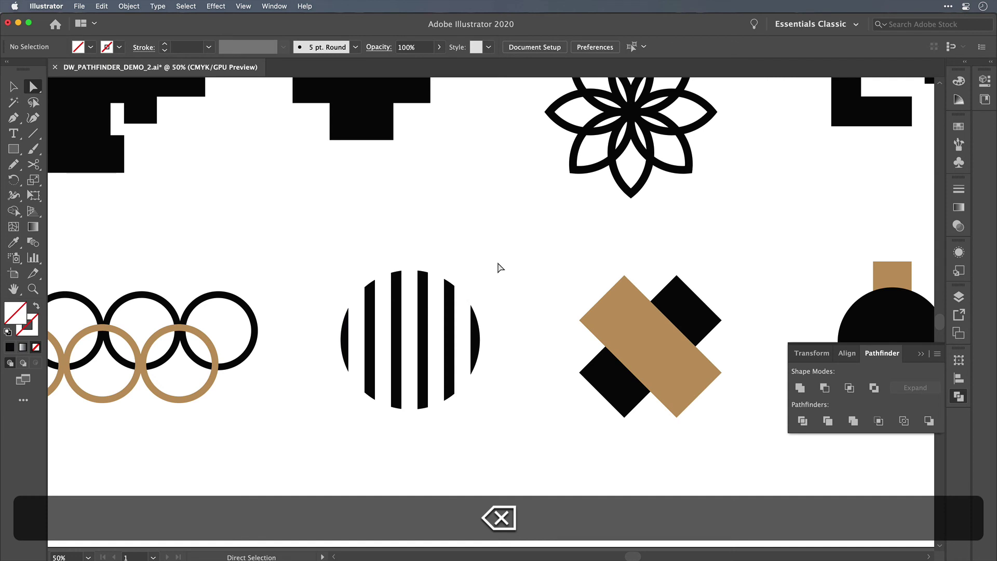
key(super+y)
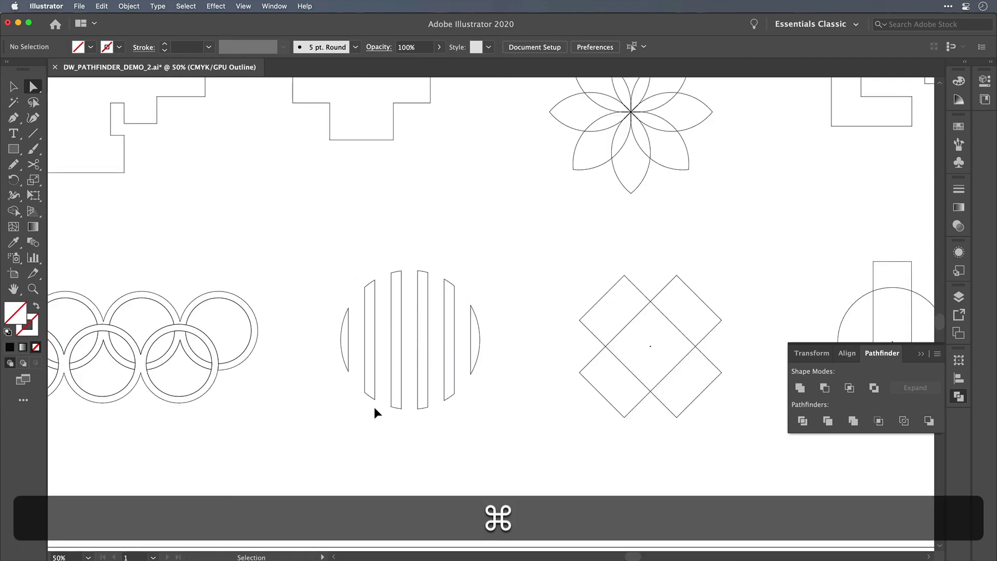
key(super+y)
key(v)
click(500, 230)
Step: Send the tan diagonal rectangle behind the black one it crosses
scroll(468, 249, right, 5)
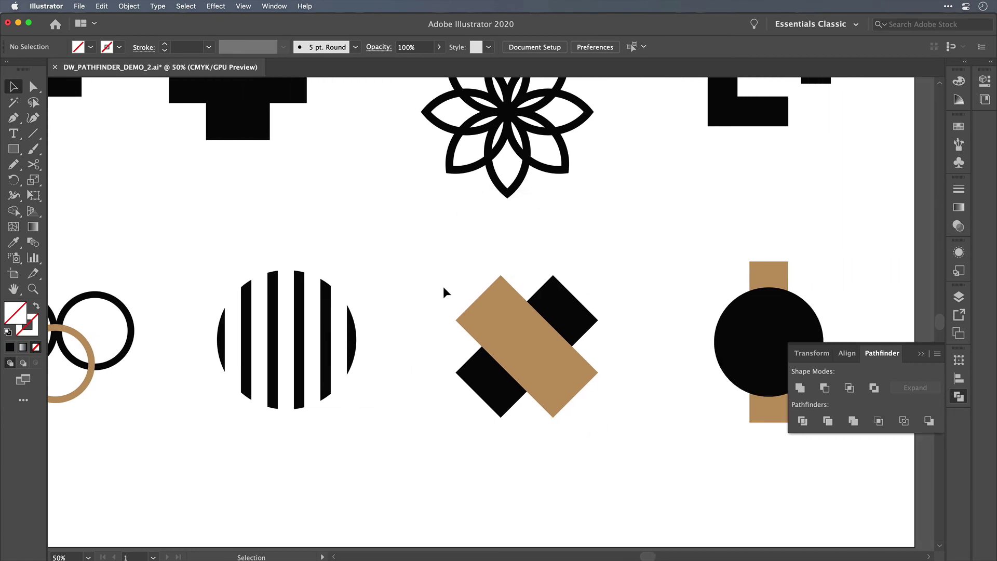
drag(444, 288, 609, 416)
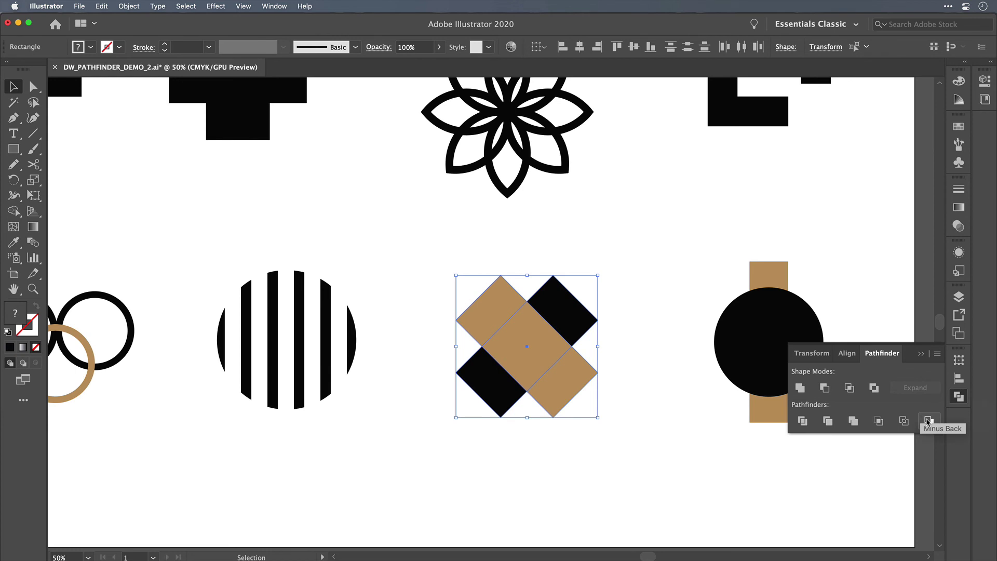
click(672, 354)
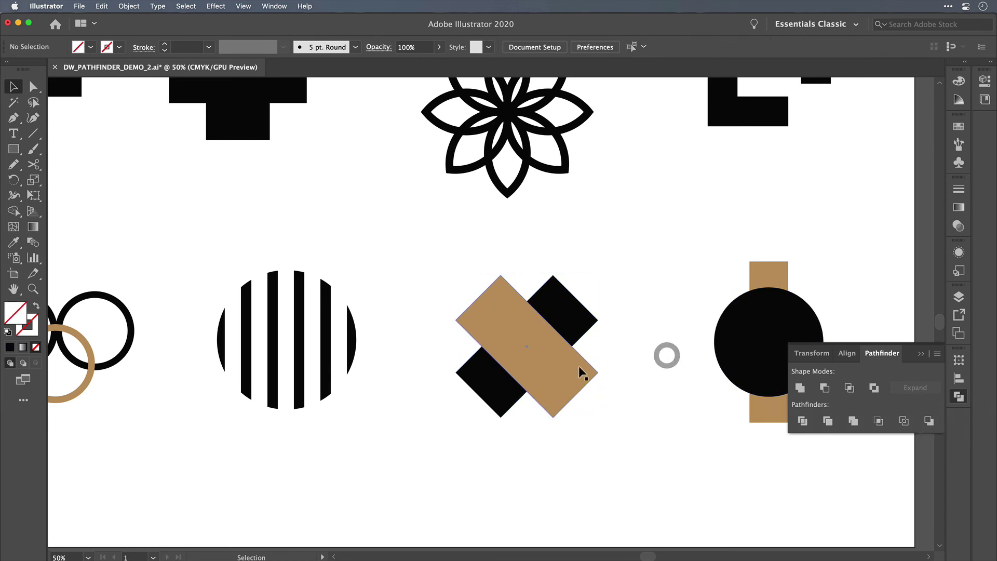
click(580, 369)
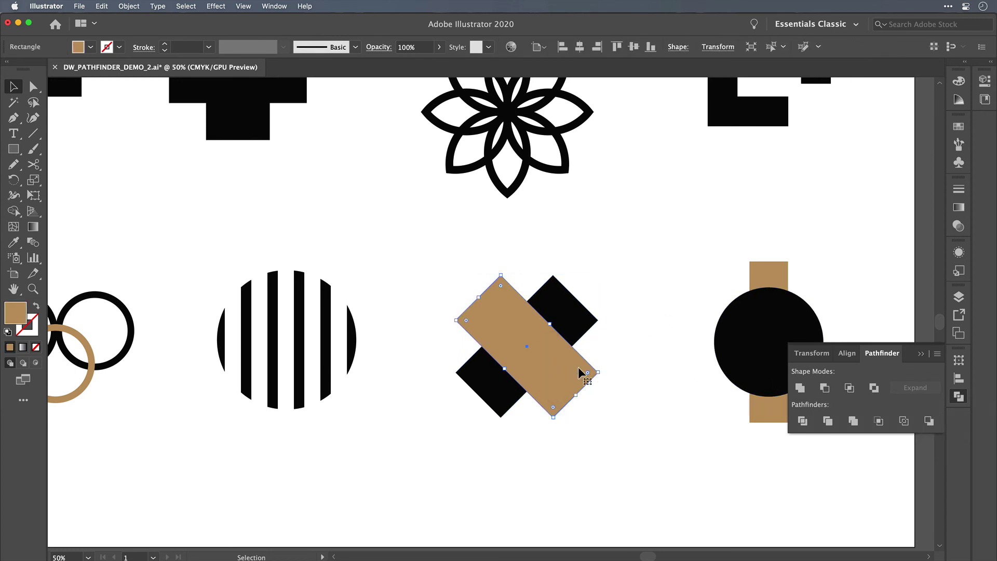
key(shift+super+bracketleft)
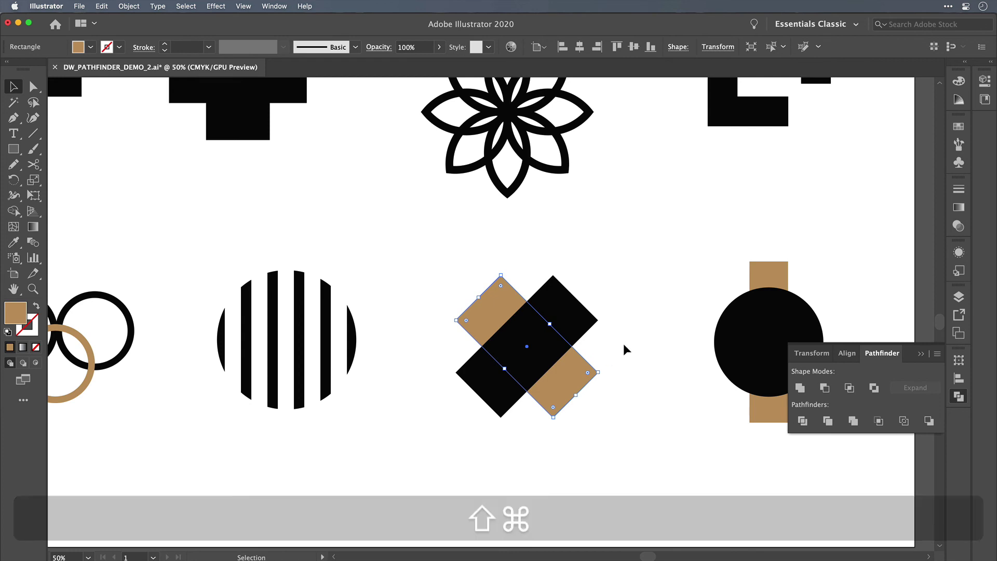
click(624, 344)
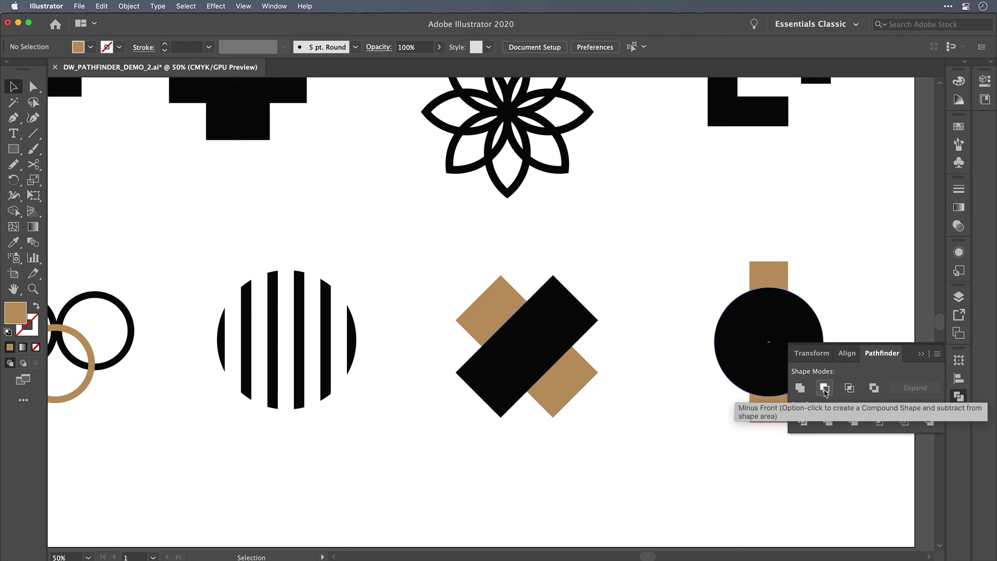
Step: Divide the black circle and the tan vertical rectangle with Pathfinder, and ungroup the resulting pieces
scroll(664, 480, right, 3)
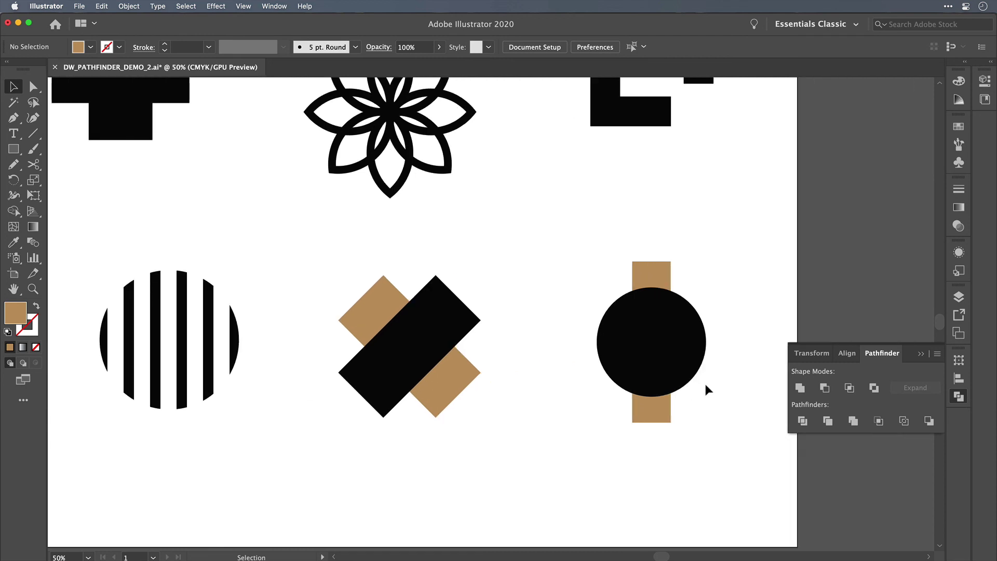
drag(724, 456, 588, 259)
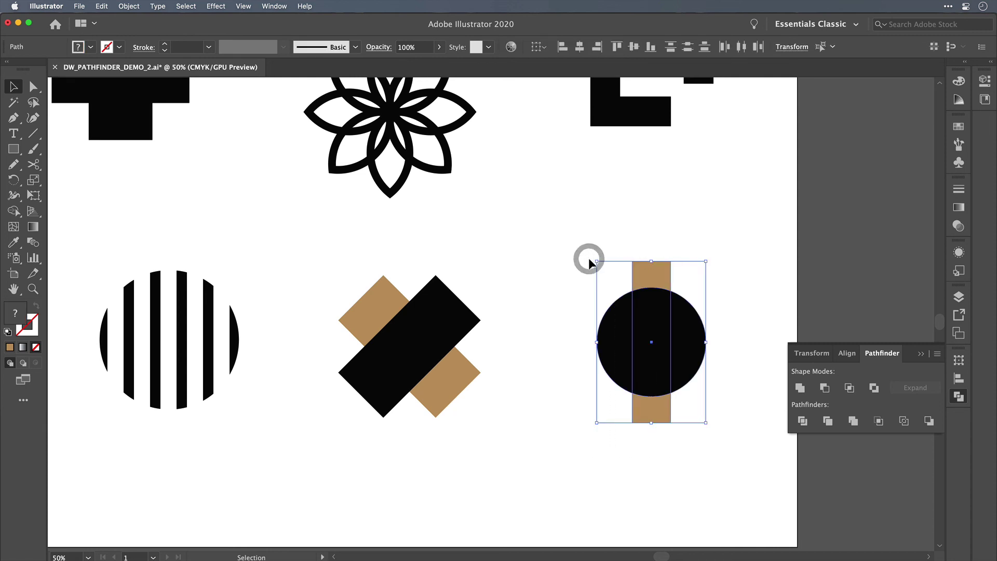
click(803, 420)
click(734, 229)
click(671, 343)
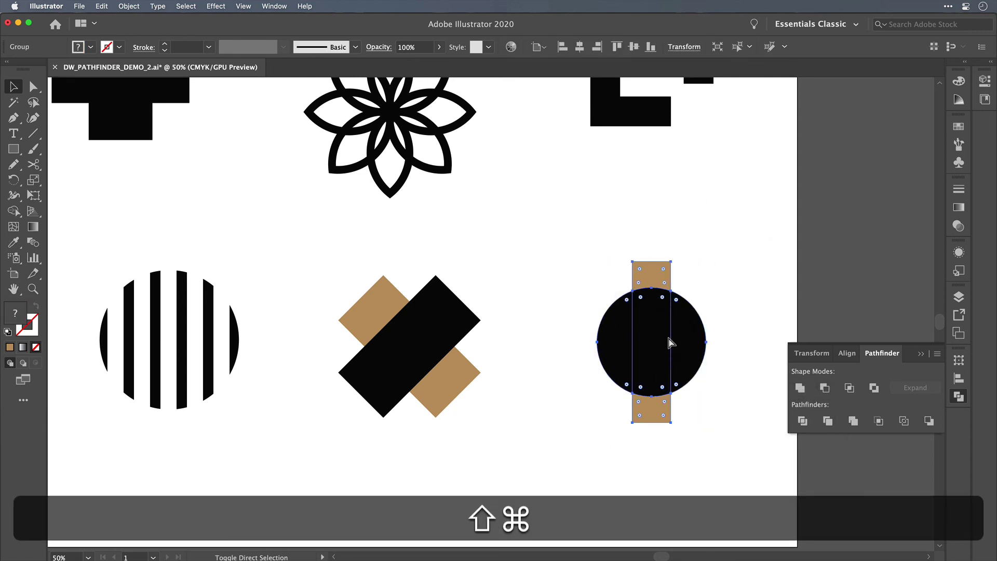
key(shift+super+g)
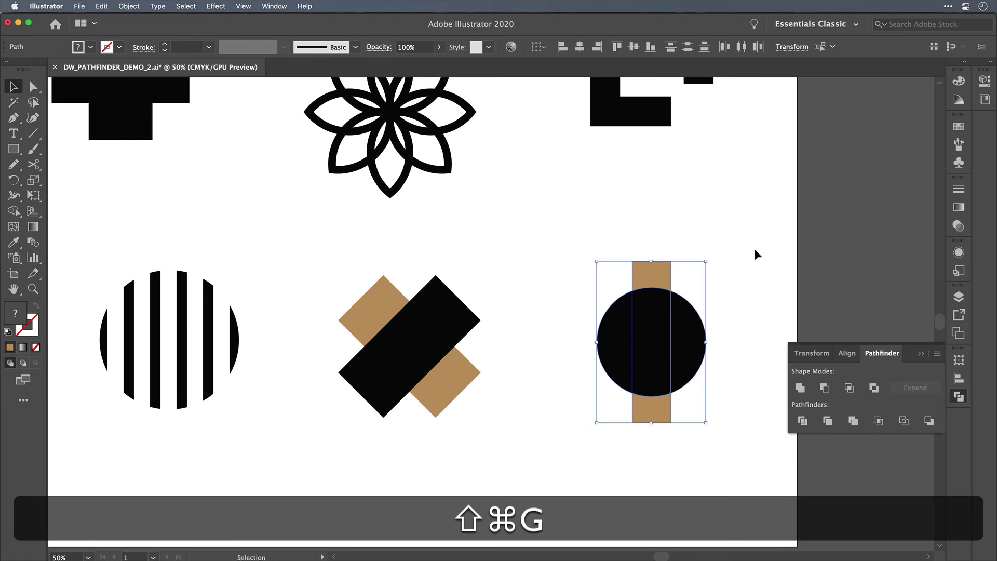
Step: Move the two side segments of the divided circle and the two tan end pieces slightly outward from the black centre piece
click(755, 250)
drag(695, 330, 702, 329)
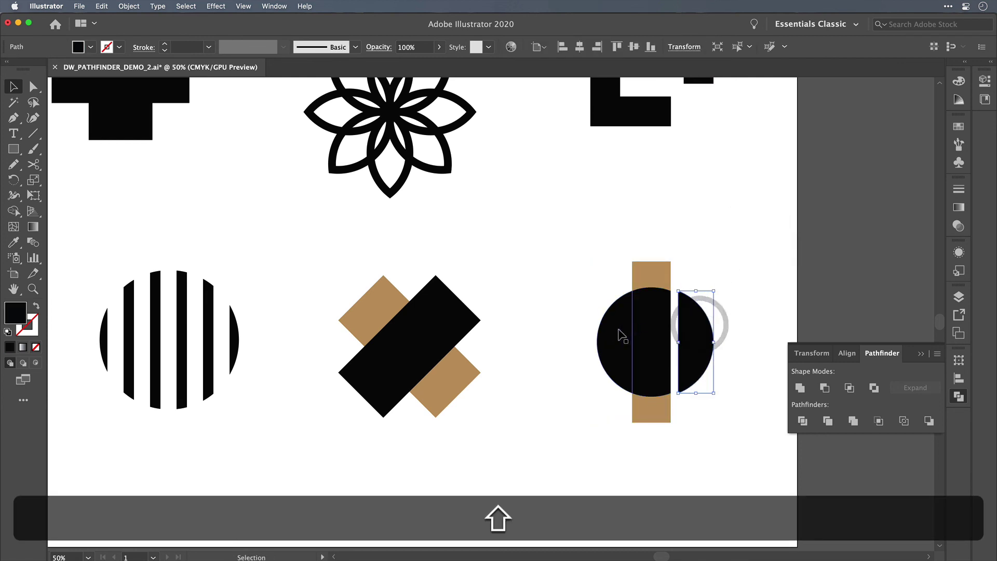
drag(619, 333, 606, 331)
drag(661, 280, 659, 260)
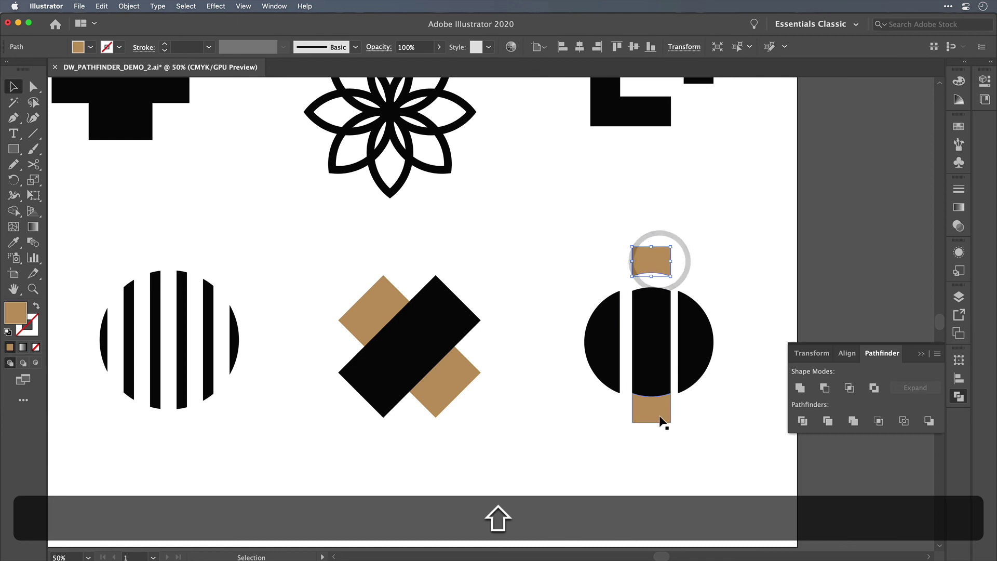
drag(661, 418, 662, 428)
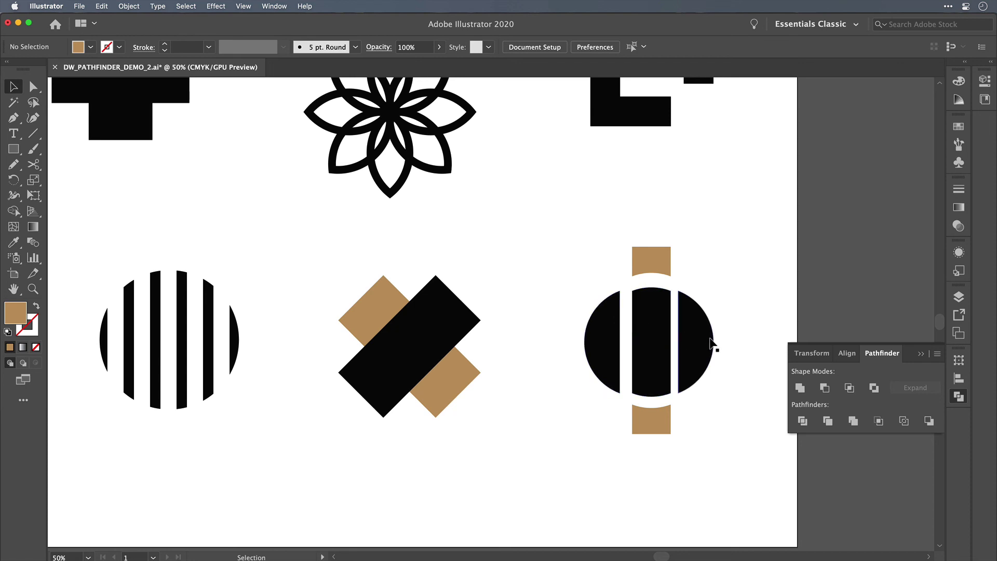
Step: Undo the outward moves of the divided circle and rectangle pieces
key(super+z)
key(super+z)
key(super+z)
key(v)
click(734, 267)
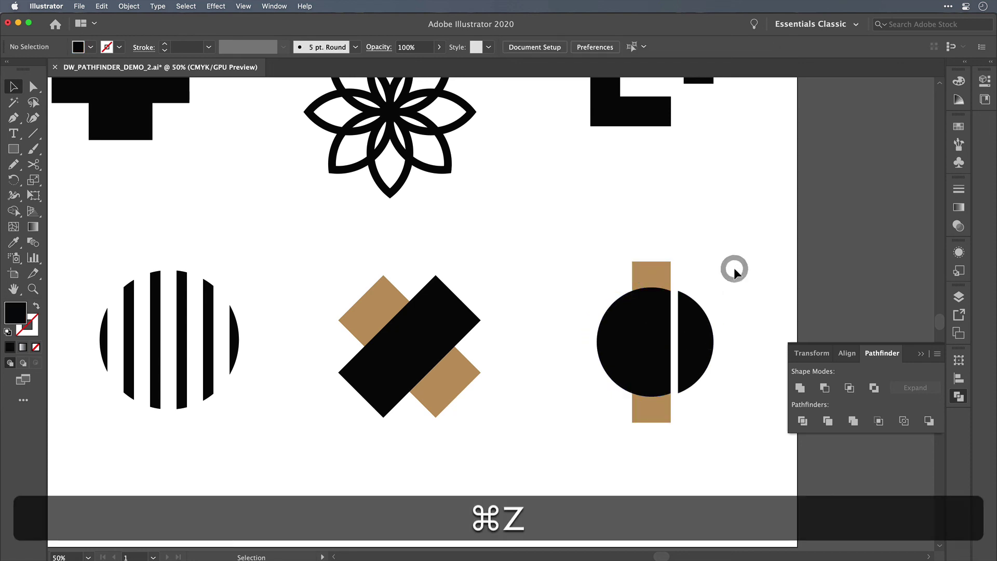
Step: Fill the right segment of the divided circle with the tan colour sampled from the diagonal rectangle using the Eyedropper
click(696, 345)
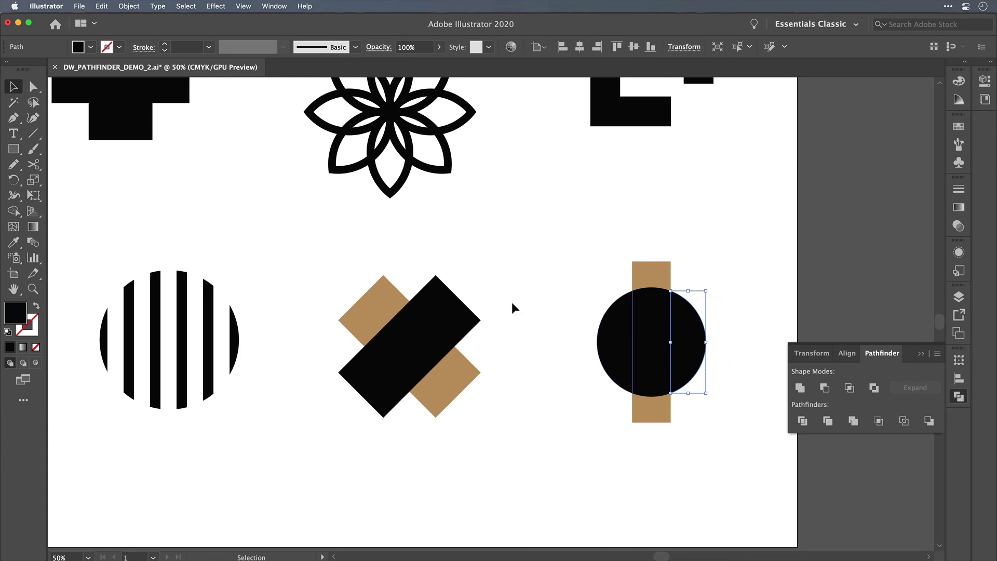
key(i)
click(384, 293)
key(v)
click(521, 410)
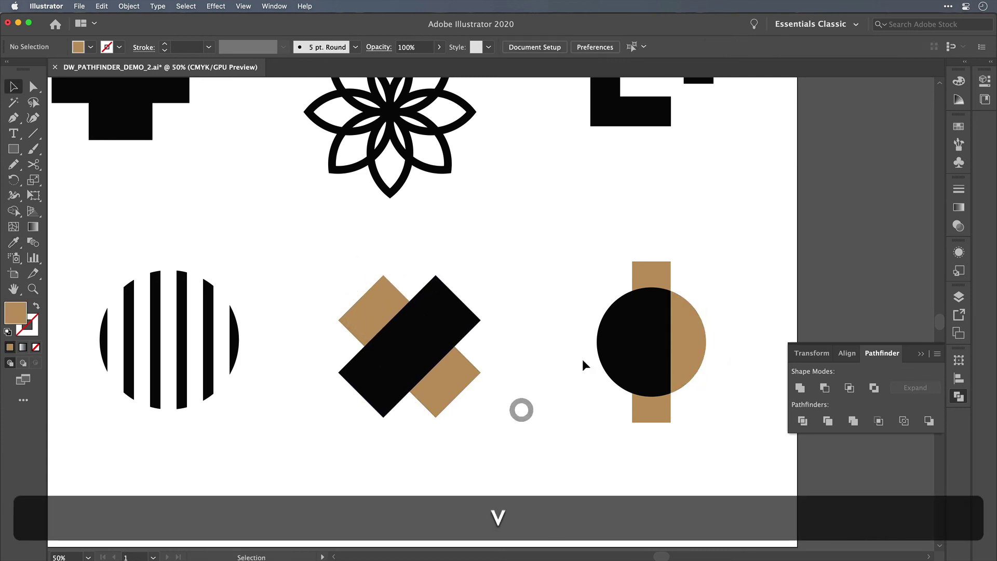
Step: Lighten the left segment of the divided circle to dark grey by setting its fill's K value to 14%, and deselect it
key(a)
click(600, 326)
click(954, 81)
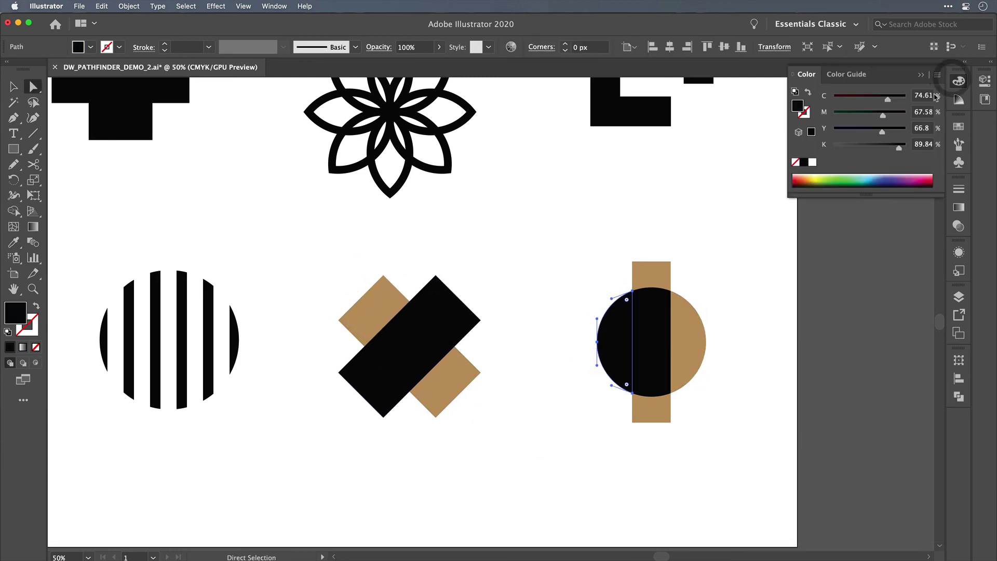
drag(898, 144, 843, 148)
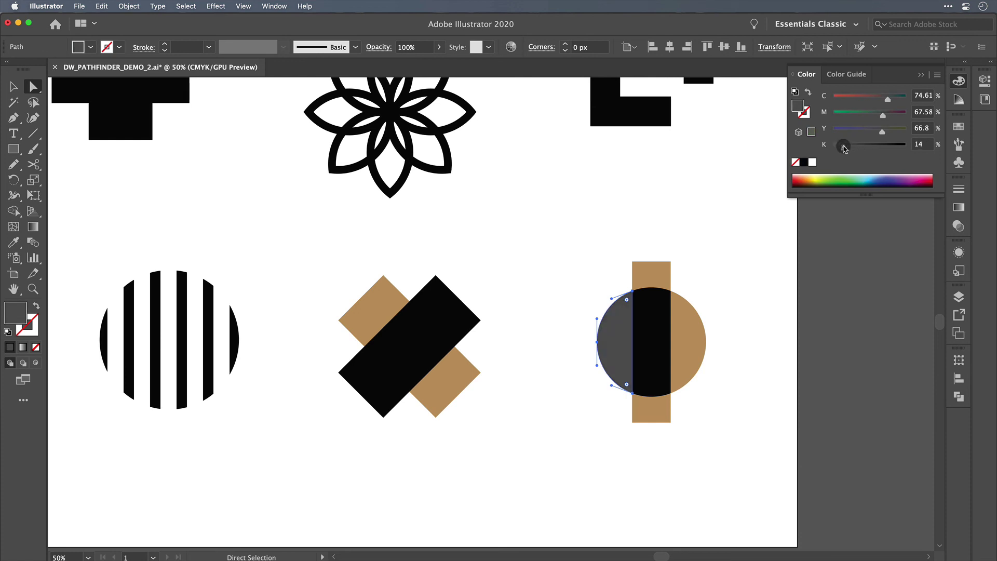
key(v)
click(729, 222)
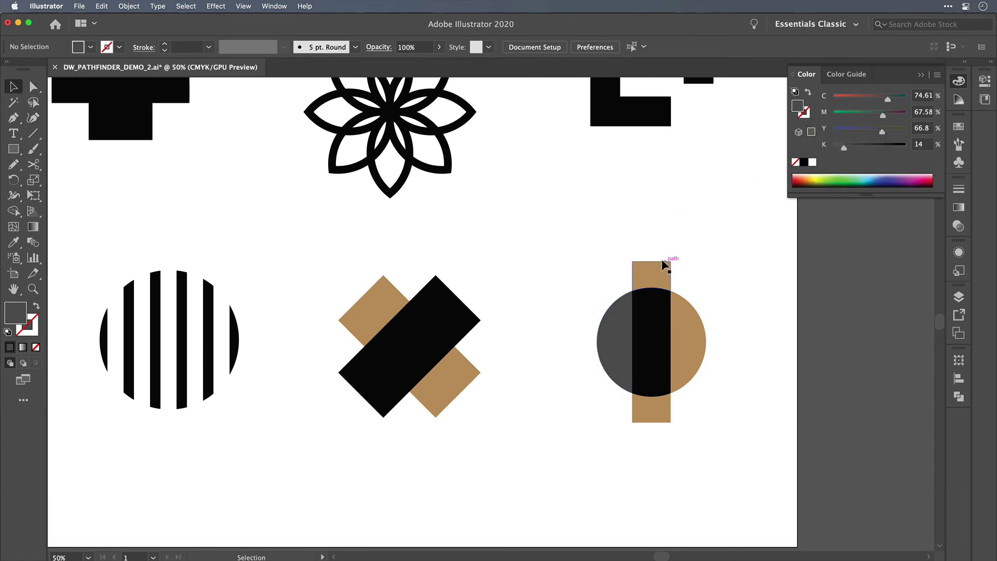